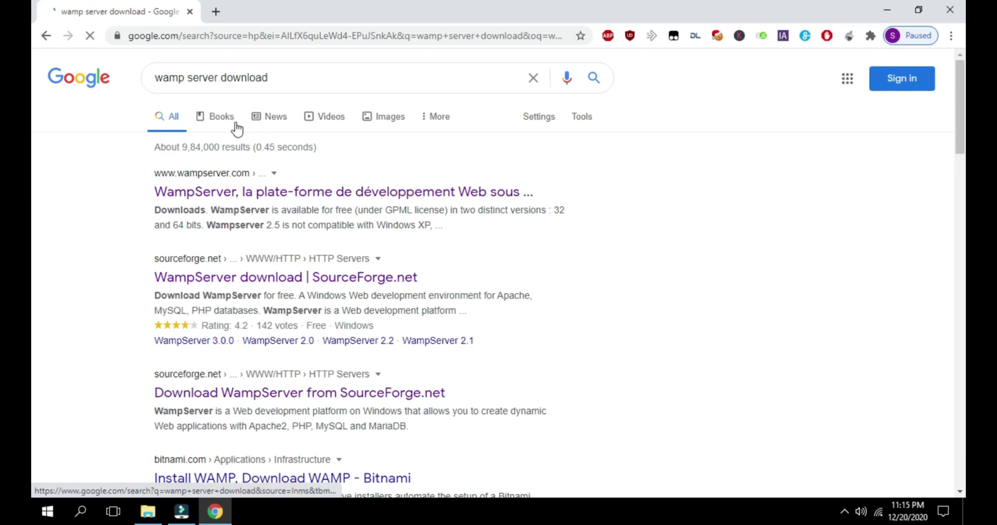
Open wampserver.com and scroll to the Downloads offering 64-bit and 32-bit WampServer 3.2.0
{"action": "left_click", "coordinate": [237, 196]}
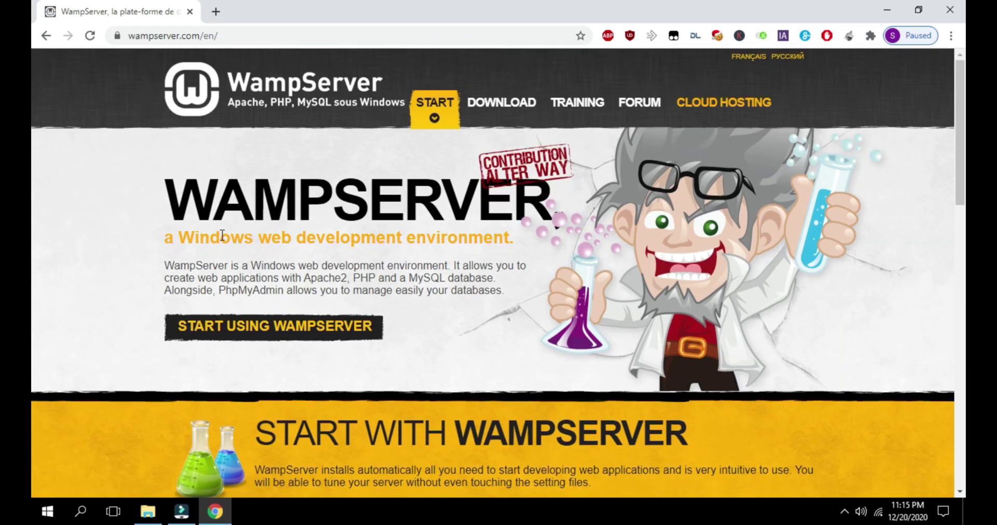
{"action": "scroll", "coordinate": [270, 316], "scroll_direction": "down", "scroll_amount": 8}
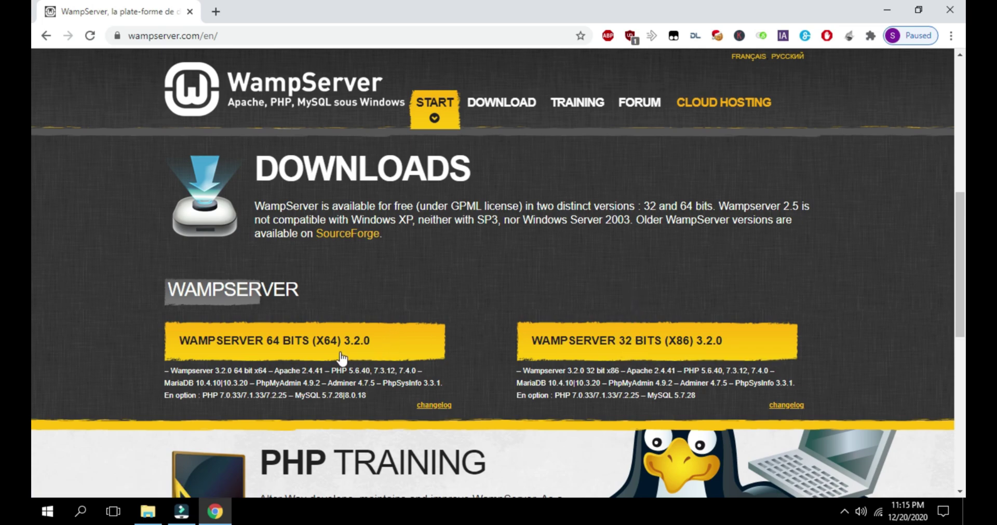
Minimize Chrome and launch the wampserver3.2.3_x64.exe installer from the desktop
{"action": "left_click", "coordinate": [888, 5]}
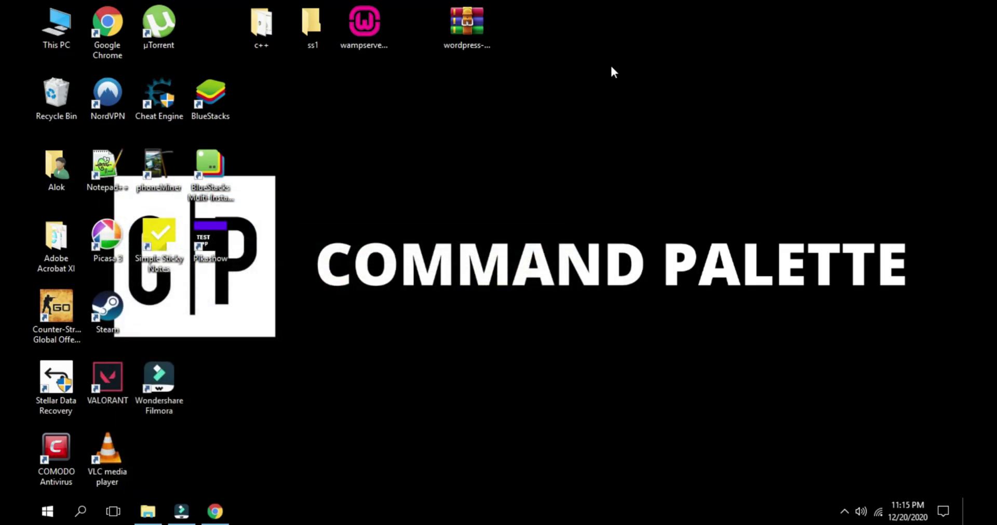
{"action": "left_click", "coordinate": [362, 36]}
{"action": "left_click", "coordinate": [845, 512]}
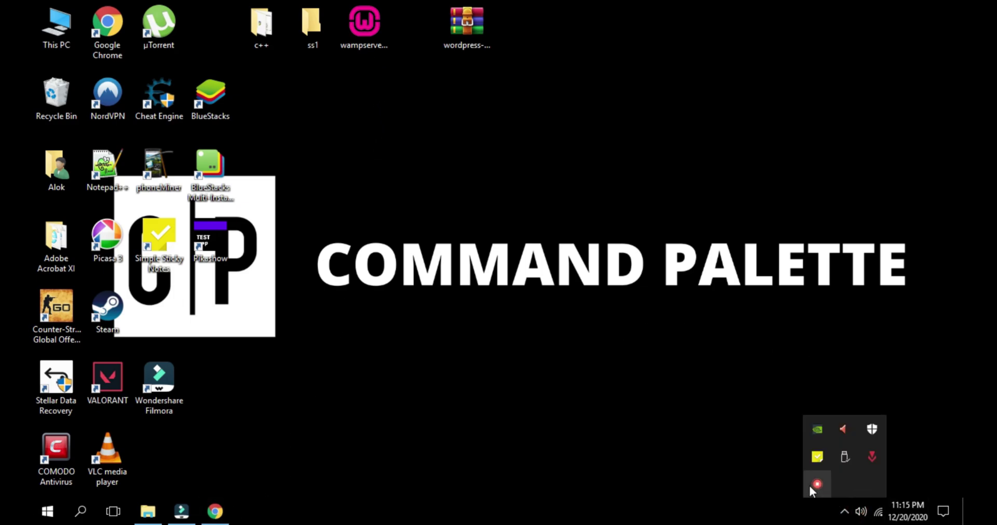
{"action": "left_click", "coordinate": [842, 512]}
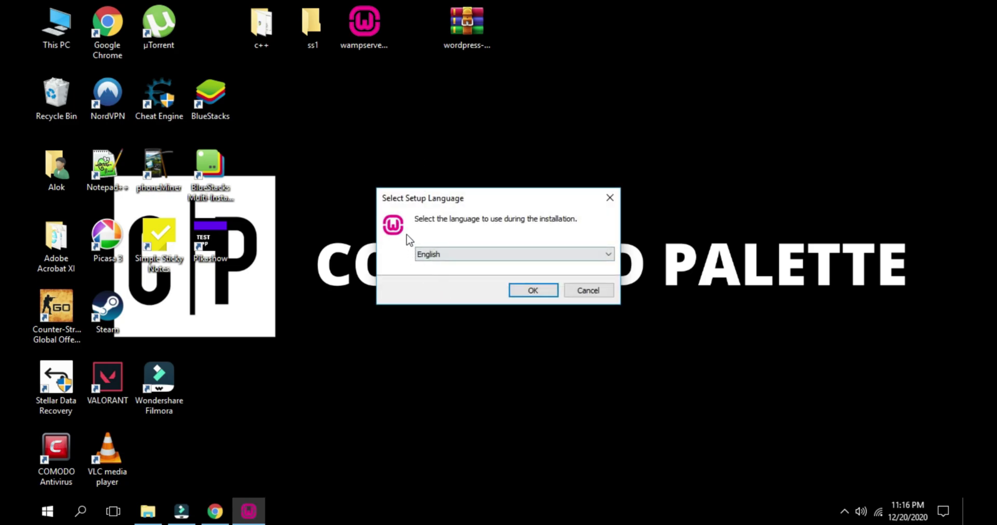
Confirm English, accept the licence agreement, and continue to the c:\wamp64 destination folder page
{"action": "left_click", "coordinate": [515, 291]}
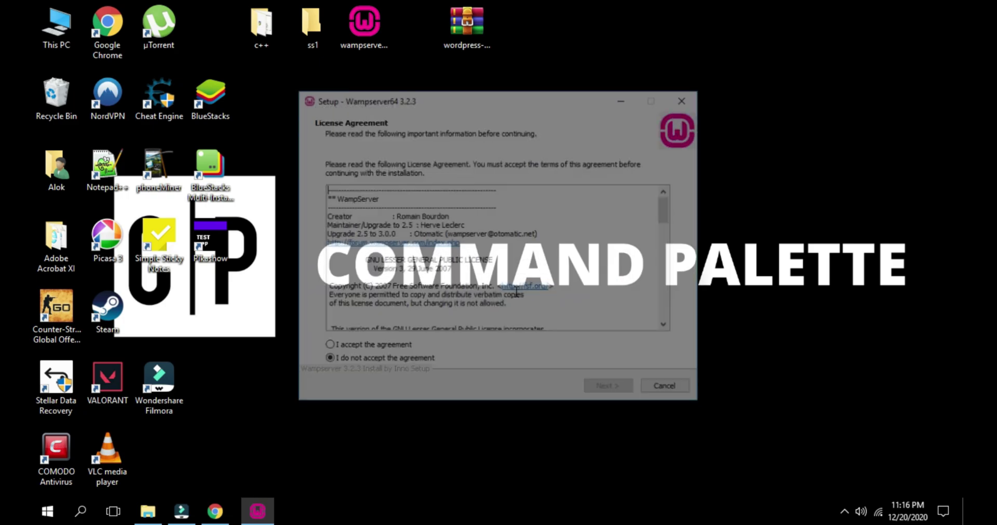
{"action": "left_click", "coordinate": [395, 349]}
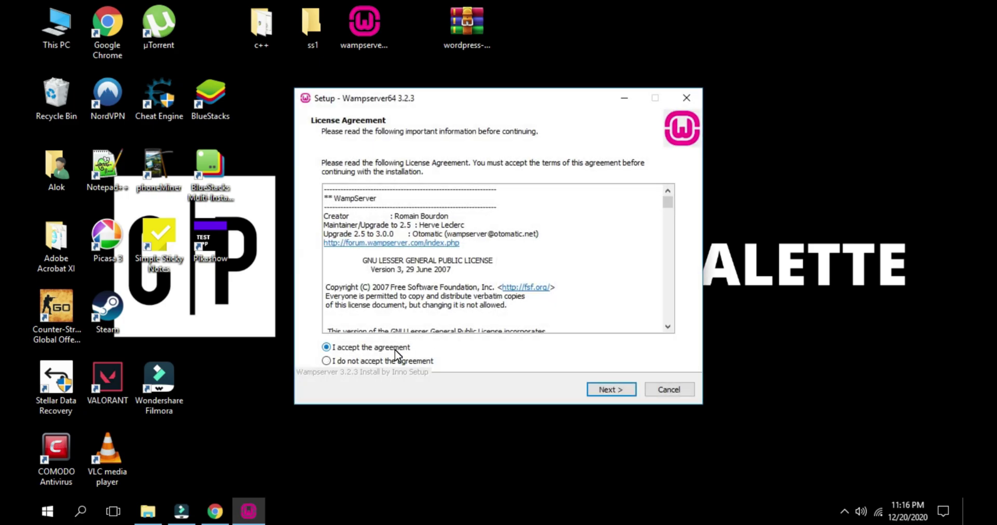
{"action": "scroll", "coordinate": [578, 277], "scroll_direction": "down", "scroll_amount": 15}
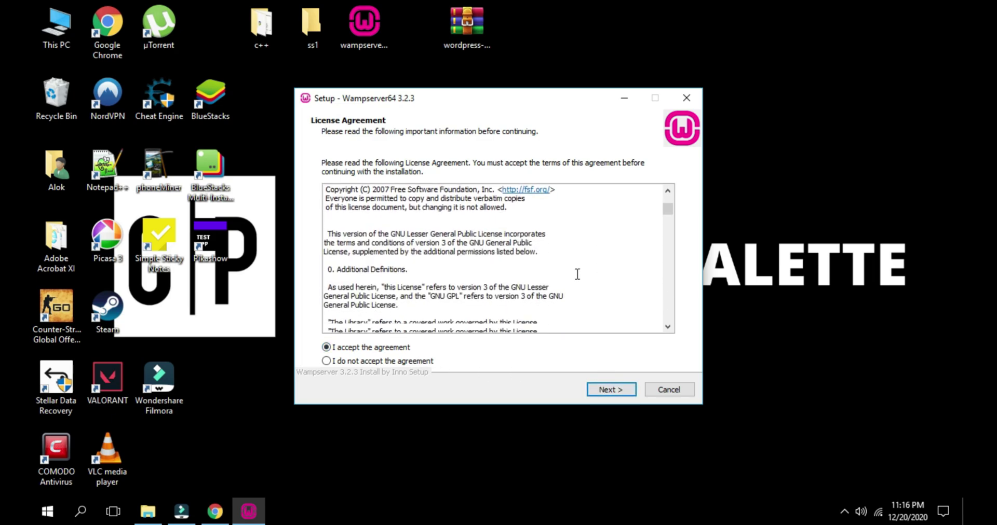
{"action": "scroll", "coordinate": [577, 277], "scroll_direction": "down", "scroll_amount": 15}
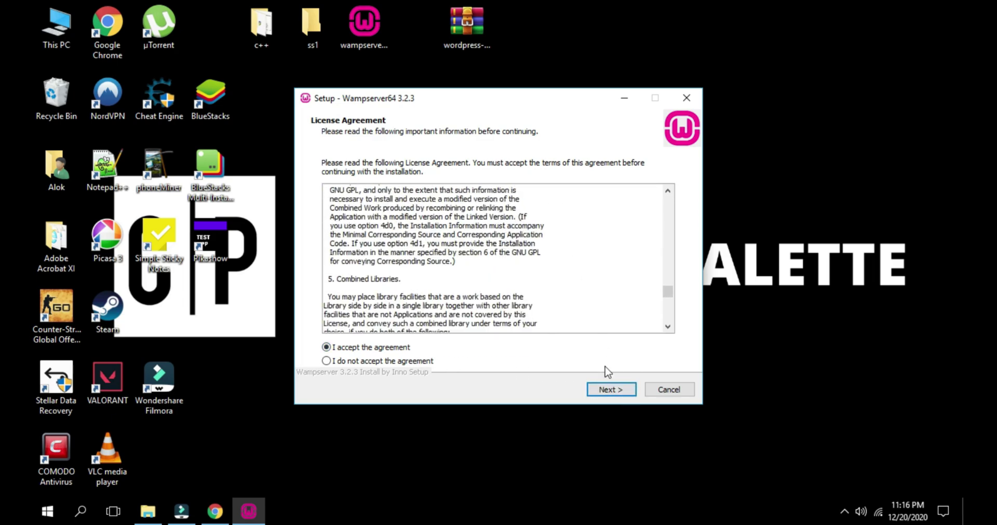
{"action": "left_click", "coordinate": [609, 393]}
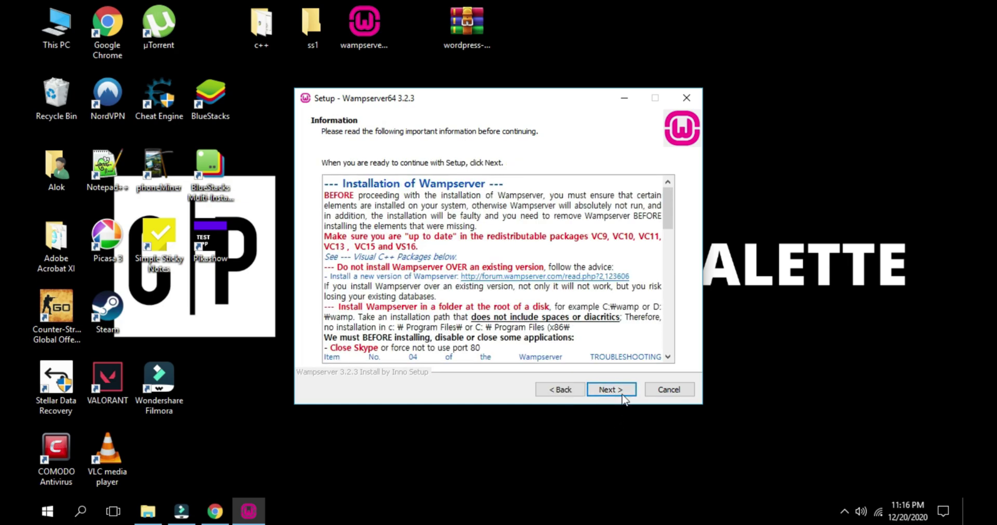
{"action": "left_click", "coordinate": [598, 396]}
{"action": "left_click", "coordinate": [353, 213]}
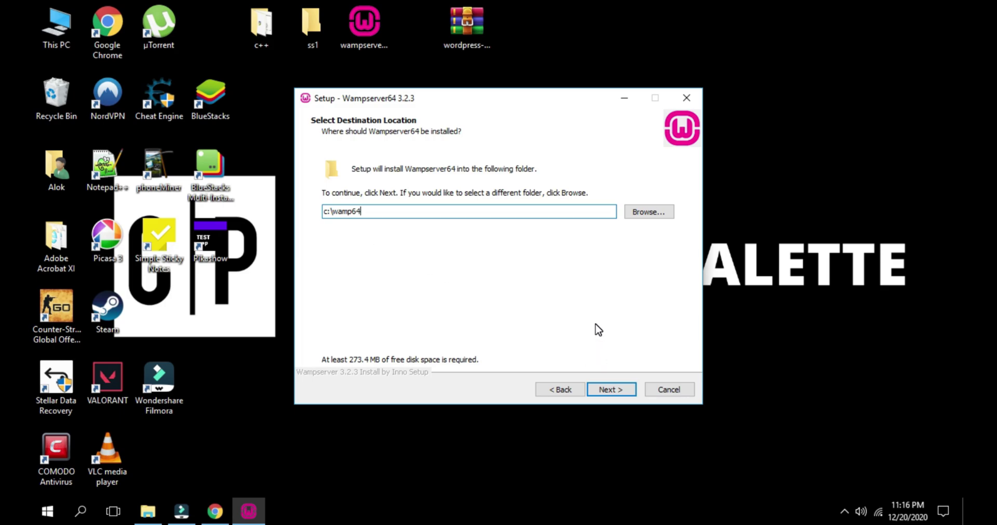
{"action": "left_click", "coordinate": [611, 389]}
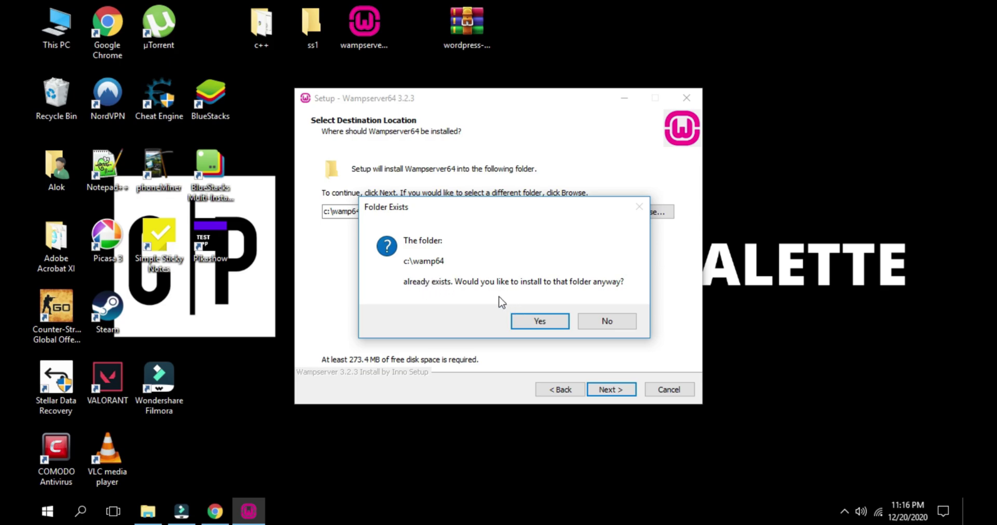
{"action": "left_click", "coordinate": [534, 321]}
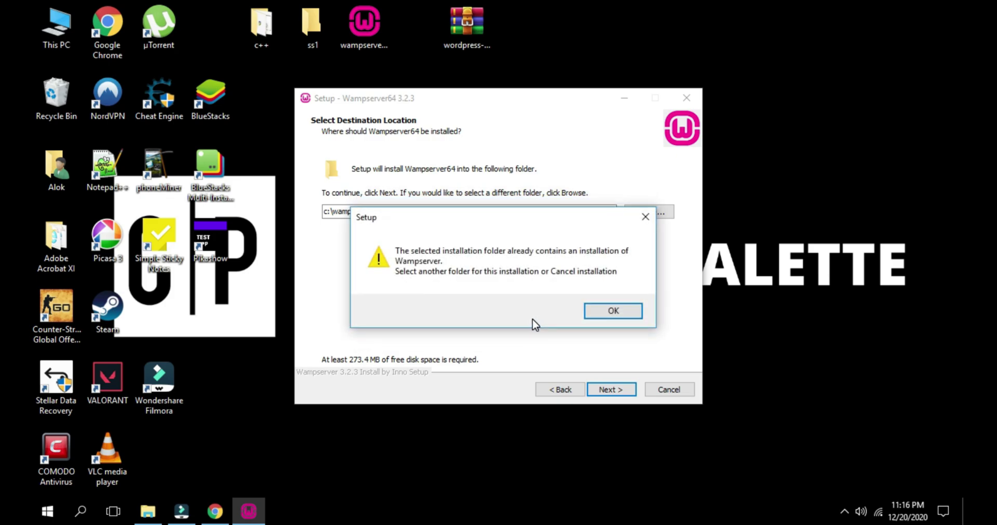
{"action": "left_click", "coordinate": [611, 312]}
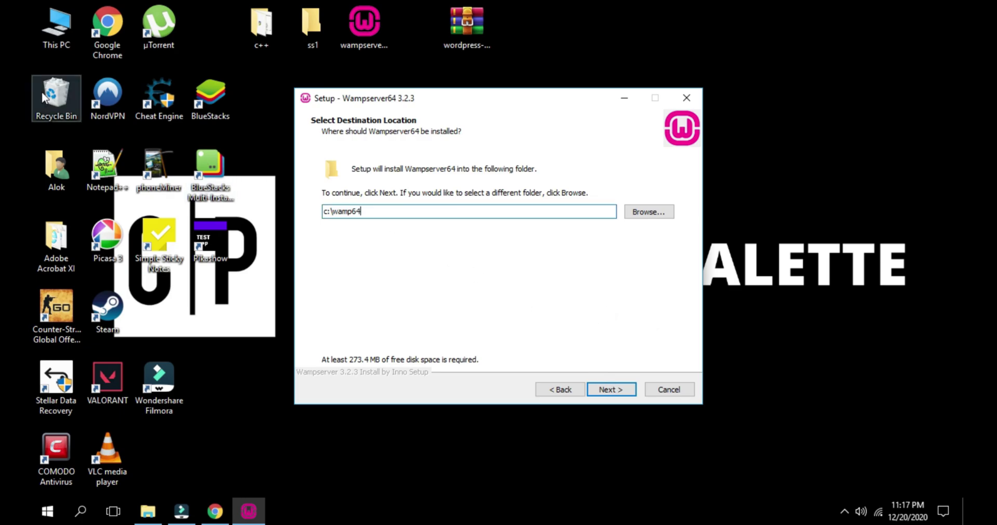
Permanently delete the old wamp64 folder from Local Disk (C:) using Shift+Delete
{"action": "double_click", "coordinate": [62, 42]}
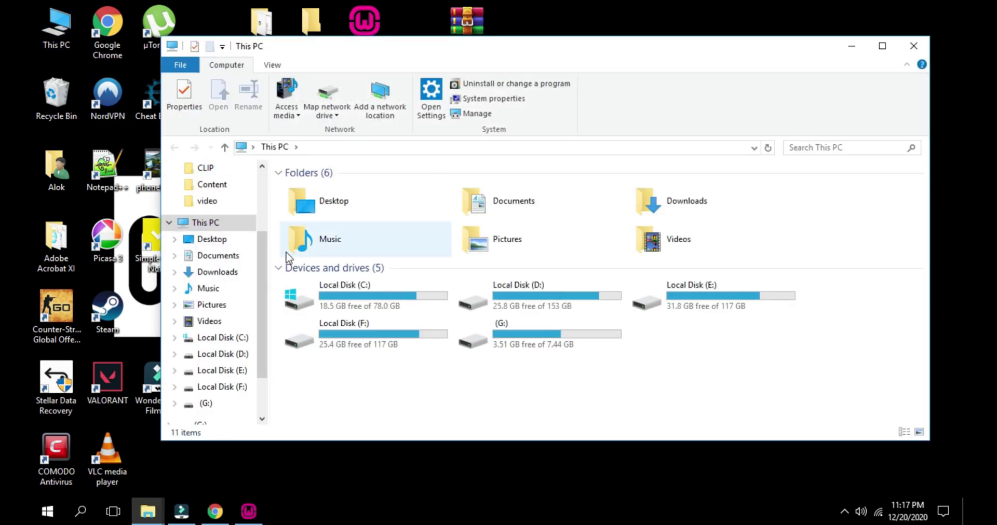
{"action": "double_click", "coordinate": [487, 45]}
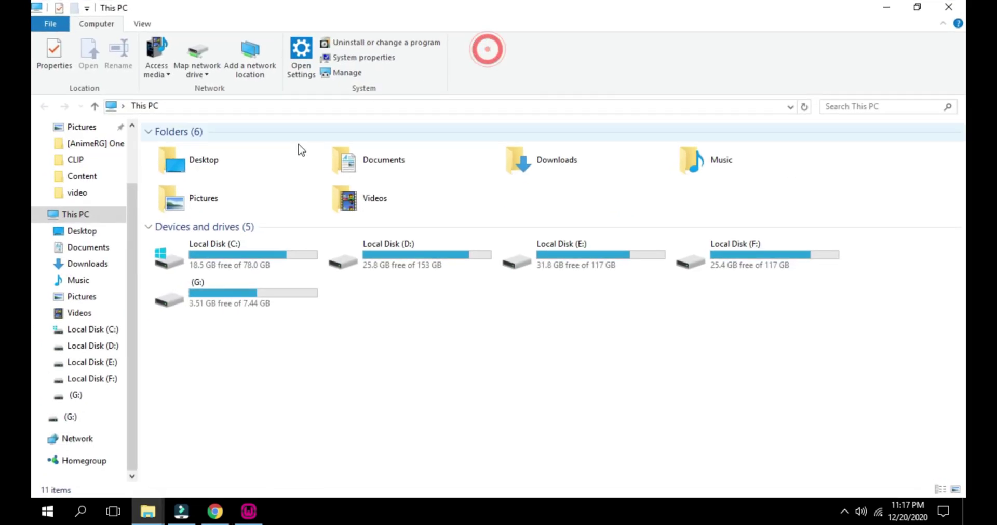
{"action": "double_click", "coordinate": [267, 243]}
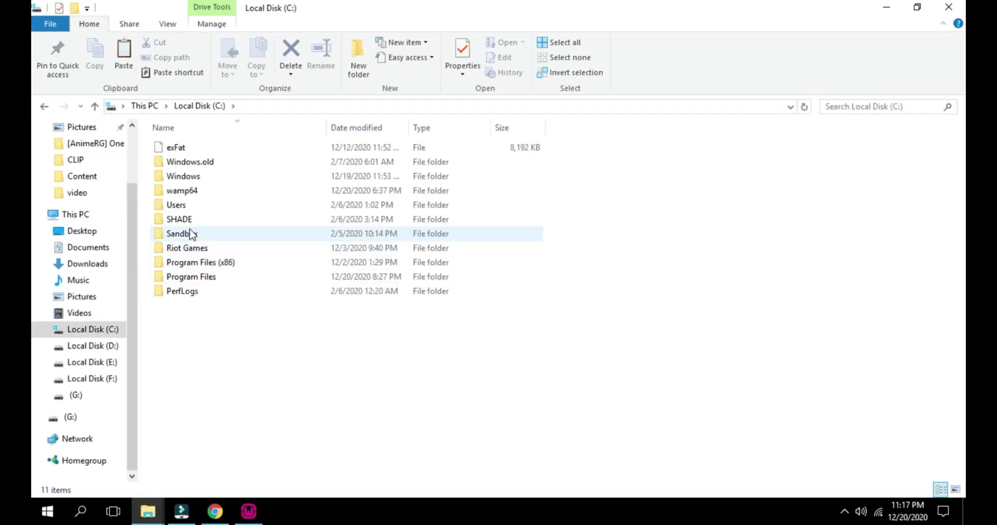
{"action": "left_click", "coordinate": [197, 193]}
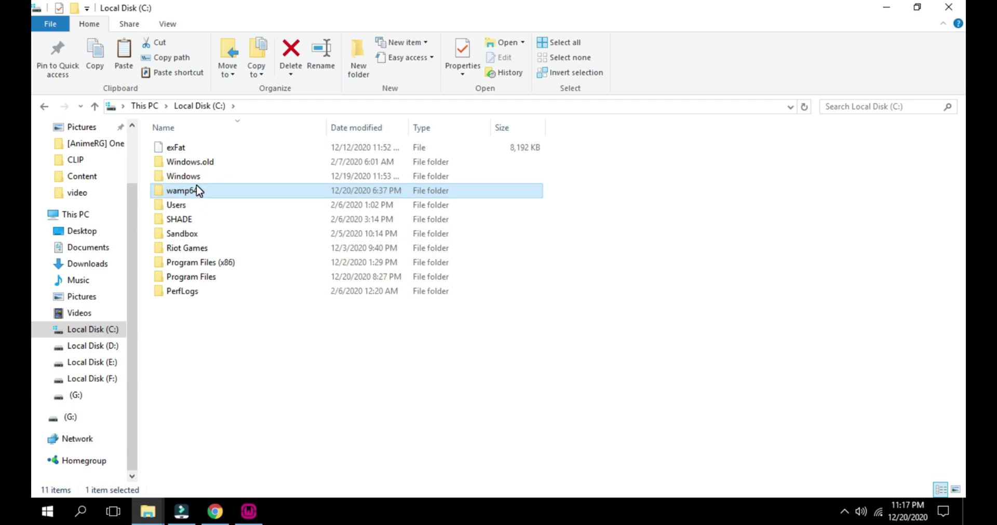
{"action": "key", "text": "shift+Delete"}
{"action": "key", "text": "Return"}
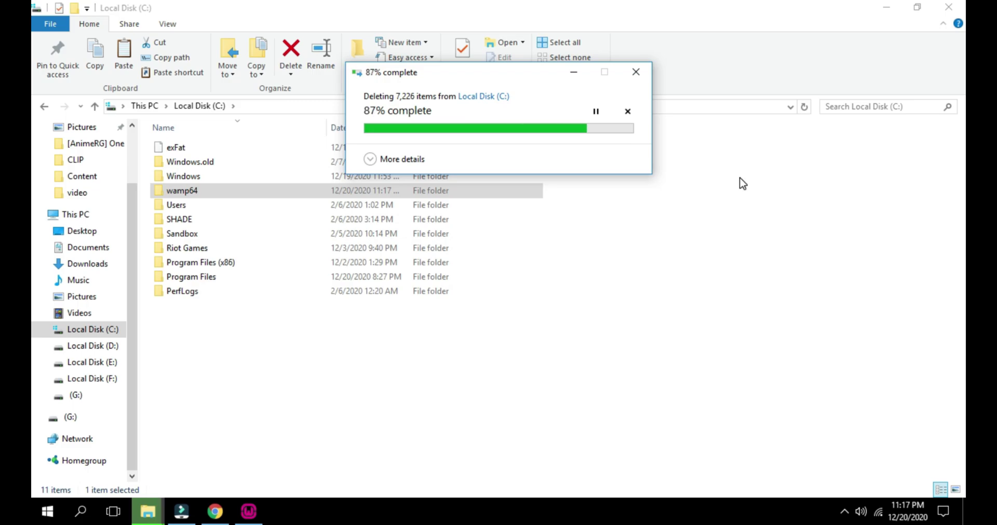
{"action": "left_click", "coordinate": [891, 6]}
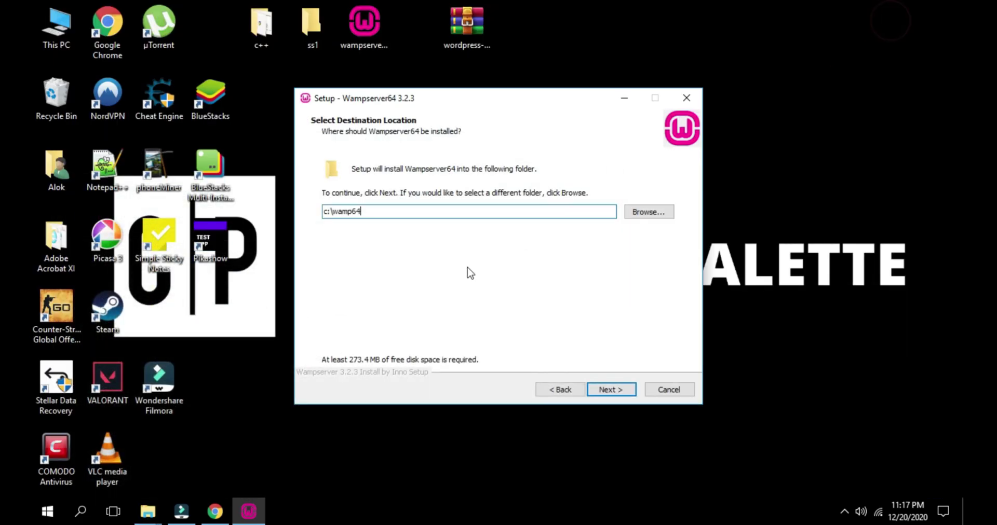
On Select Components, toggle PHP 7.0.33, 7.1.33 and 7.2.33 but leave the default set
{"action": "left_click", "coordinate": [612, 390]}
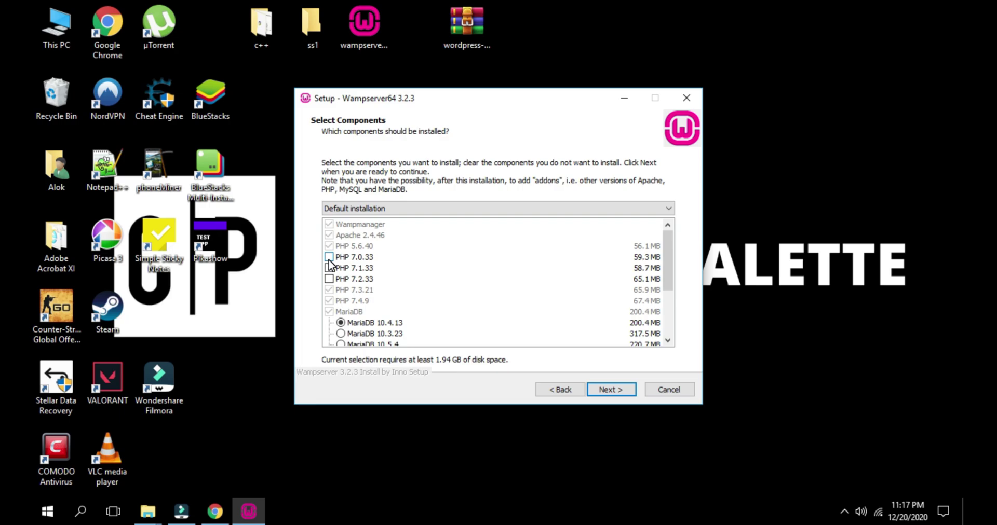
{"action": "left_click", "coordinate": [329, 257]}
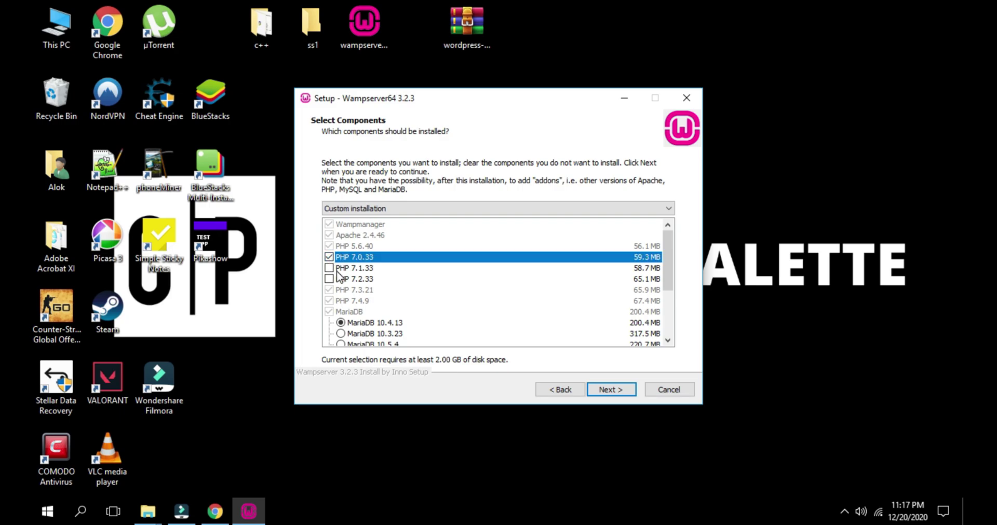
{"action": "left_click", "coordinate": [329, 268]}
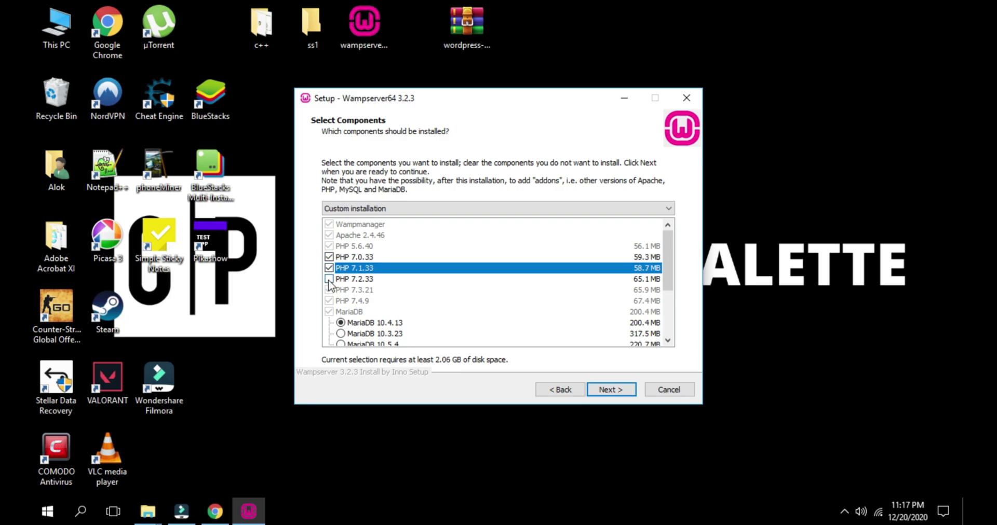
{"action": "left_click", "coordinate": [328, 281]}
{"action": "left_click", "coordinate": [329, 280]}
{"action": "left_click", "coordinate": [329, 269]}
{"action": "left_click", "coordinate": [329, 258]}
{"action": "left_click_drag", "start_coordinate": [668, 267], "coordinate": [676, 315]}
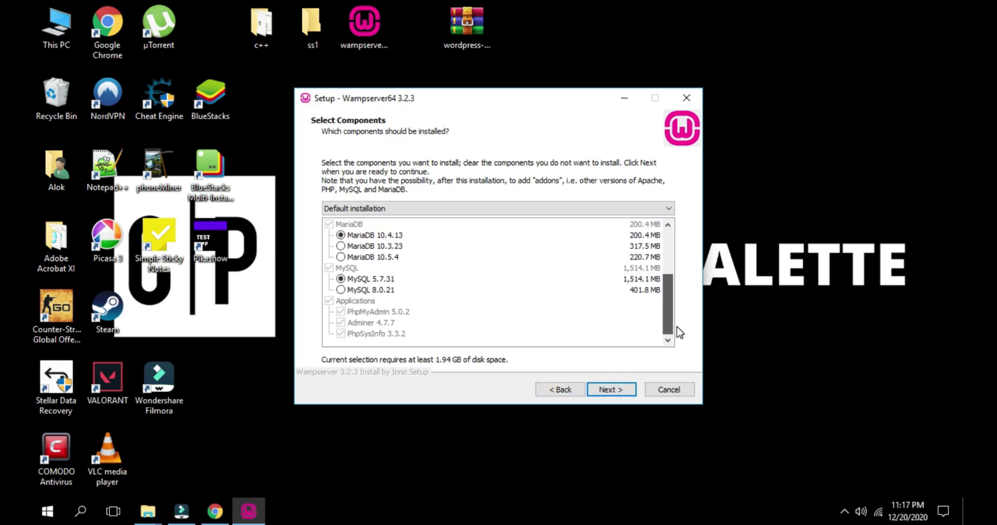
Accept the Wampserver64 Start Menu folder and start the installation
{"action": "left_click", "coordinate": [611, 390]}
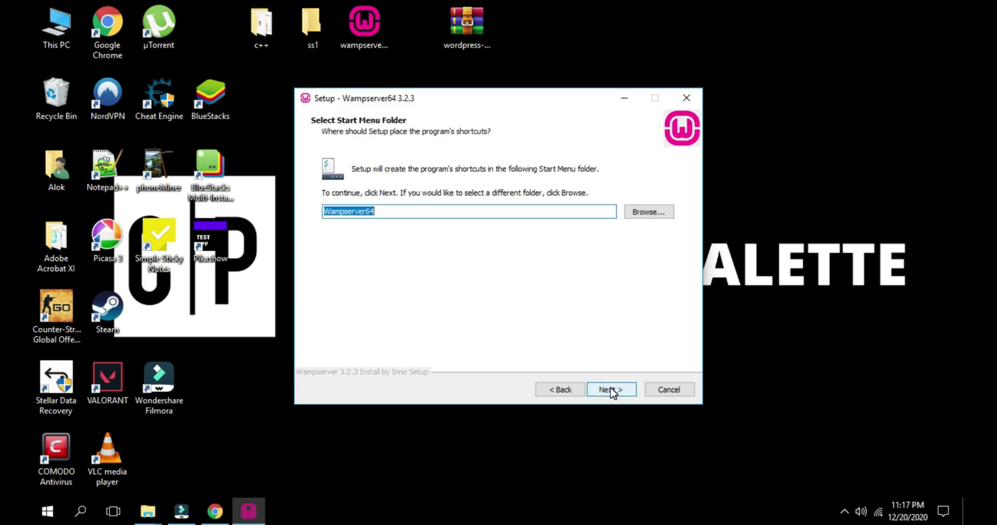
{"action": "left_click", "coordinate": [611, 390]}
{"action": "left_click", "coordinate": [610, 392]}
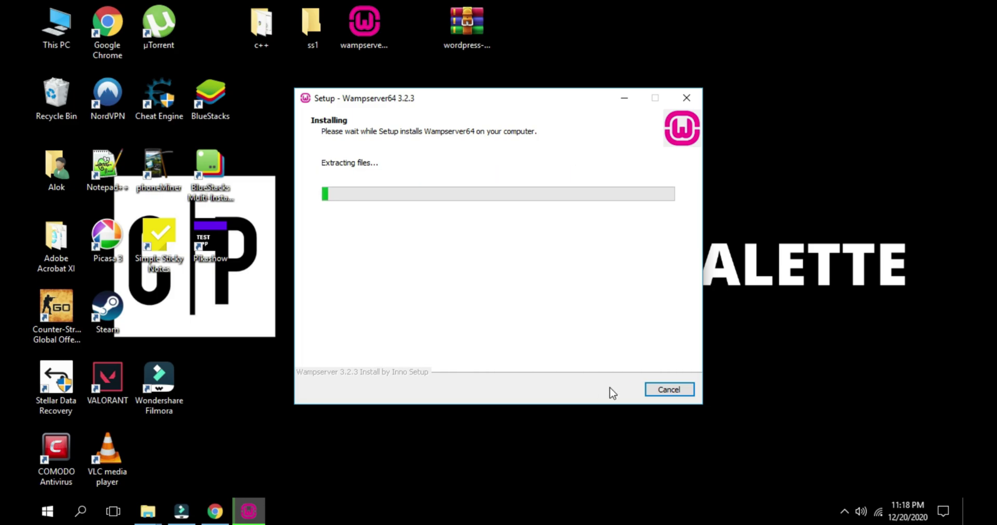
Load google.com in a new Chrome tab and type 'wordpress' into the search box
{"action": "left_click", "coordinate": [211, 512]}
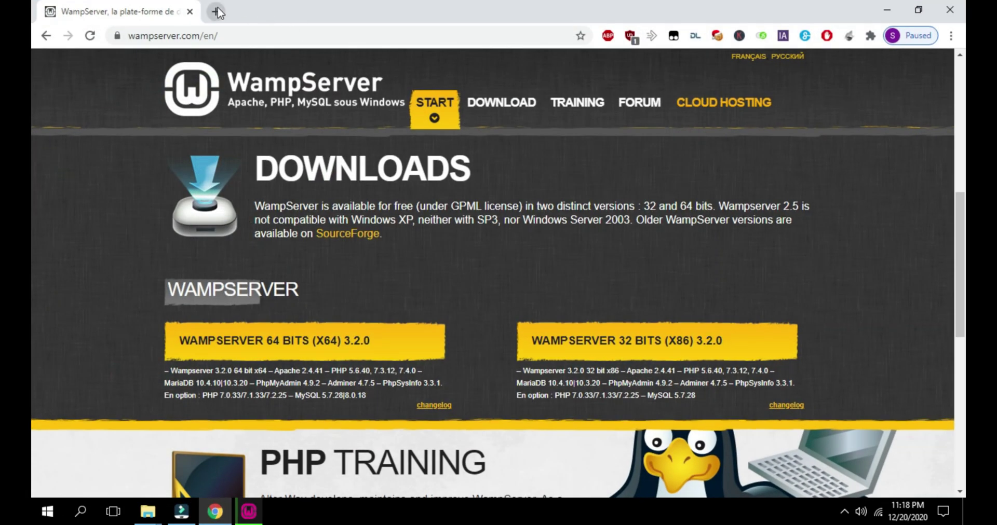
{"action": "left_click", "coordinate": [221, 11]}
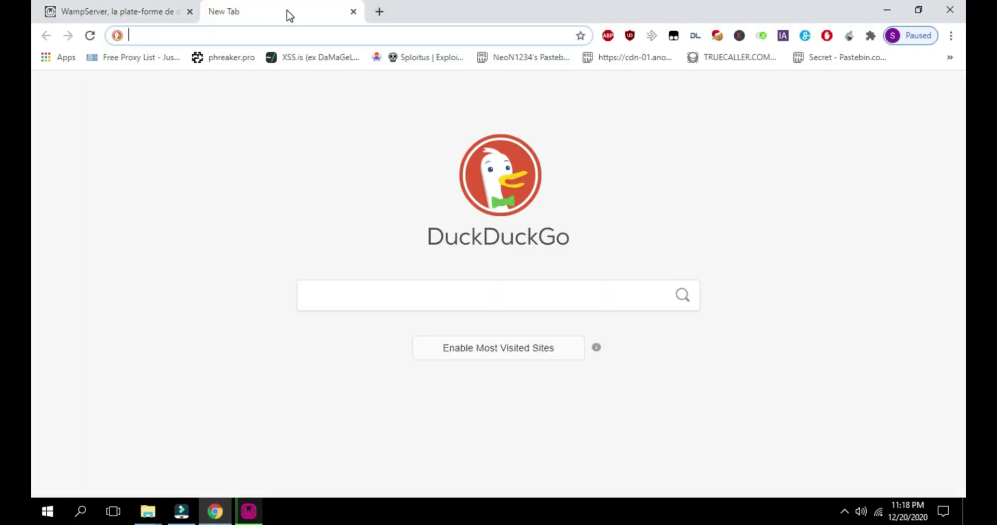
{"action": "type", "text": "google.com"}
{"action": "key", "text": "Return"}
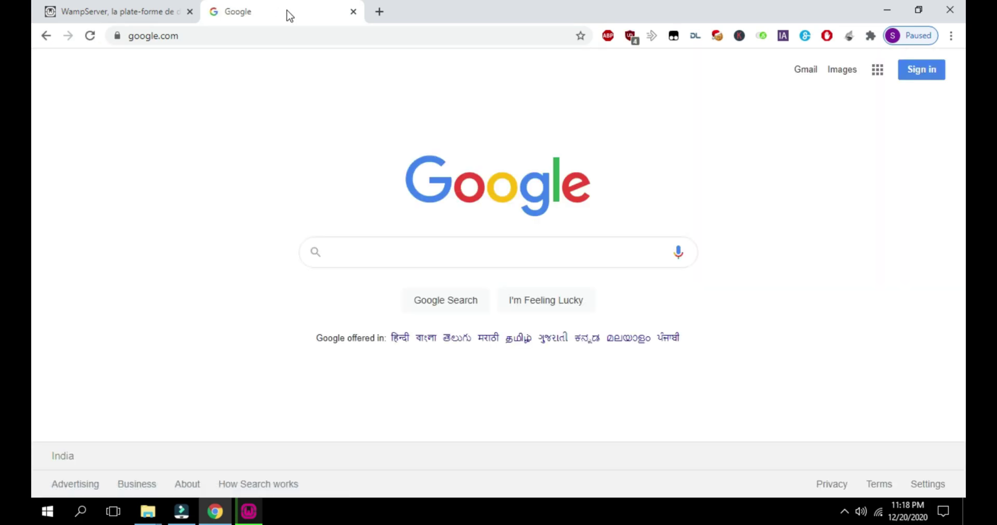
{"action": "type", "text": "wordpress"}
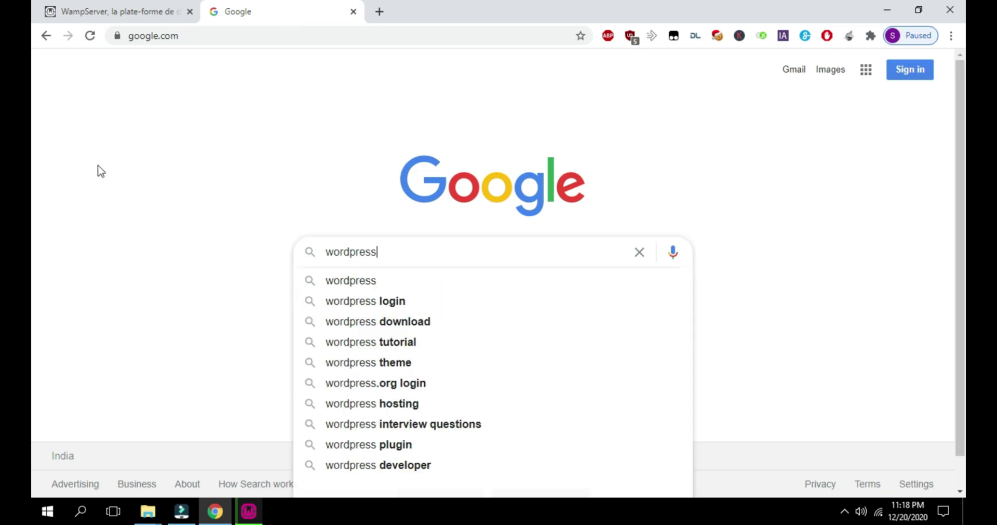
Search 'wordpress download' and open the official WordPress.org download page
{"action": "left_click", "coordinate": [386, 323]}
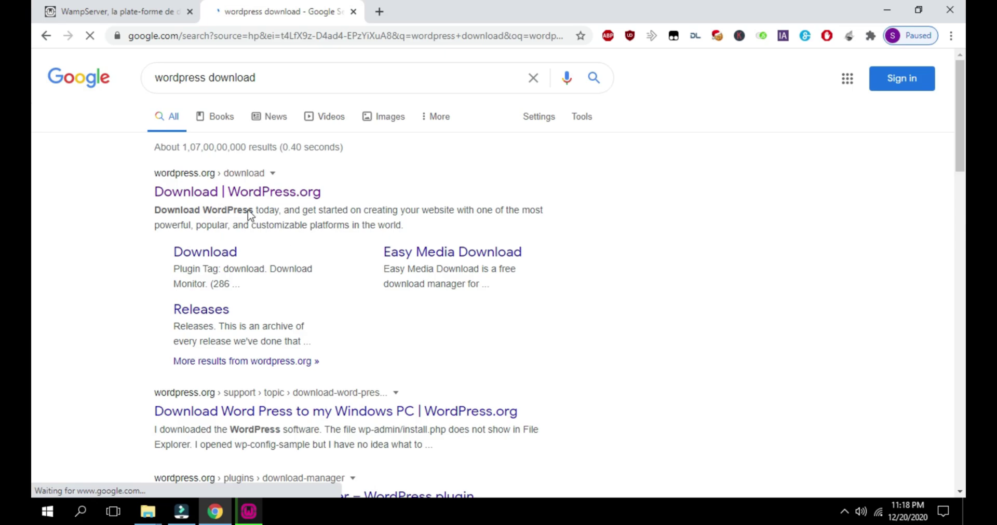
{"action": "left_click", "coordinate": [216, 258]}
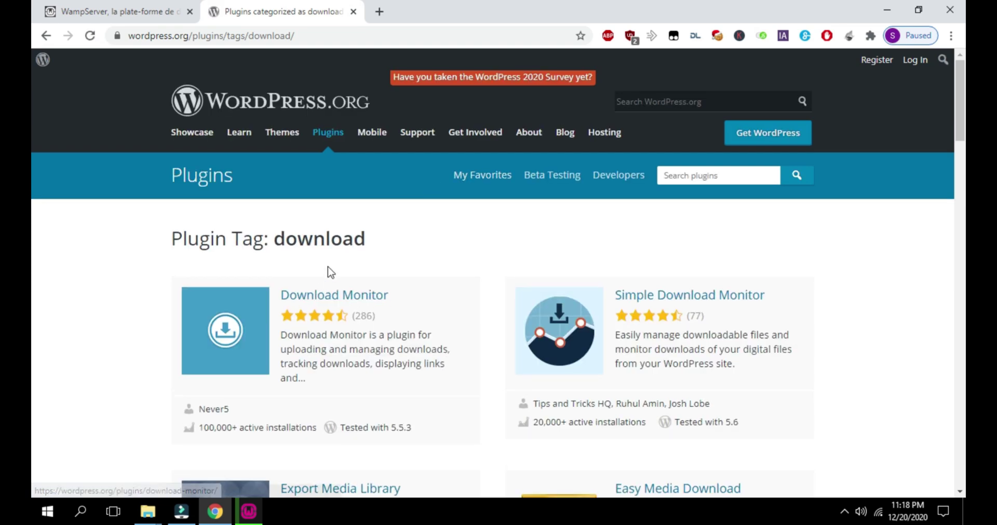
{"action": "scroll", "coordinate": [444, 228], "scroll_direction": "down", "scroll_amount": 5}
{"action": "scroll", "coordinate": [444, 229], "scroll_direction": "up", "scroll_amount": 5}
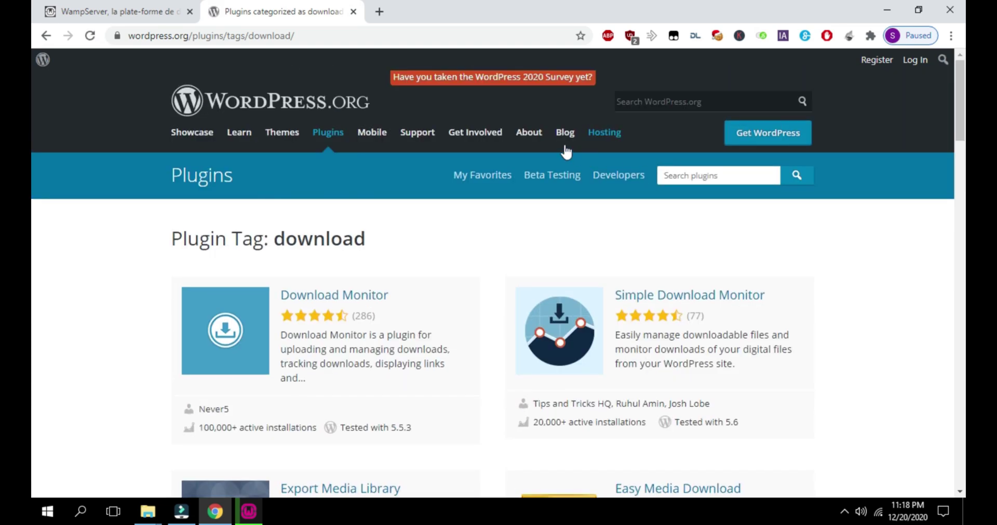
{"action": "scroll", "coordinate": [523, 182], "scroll_direction": "down", "scroll_amount": 6}
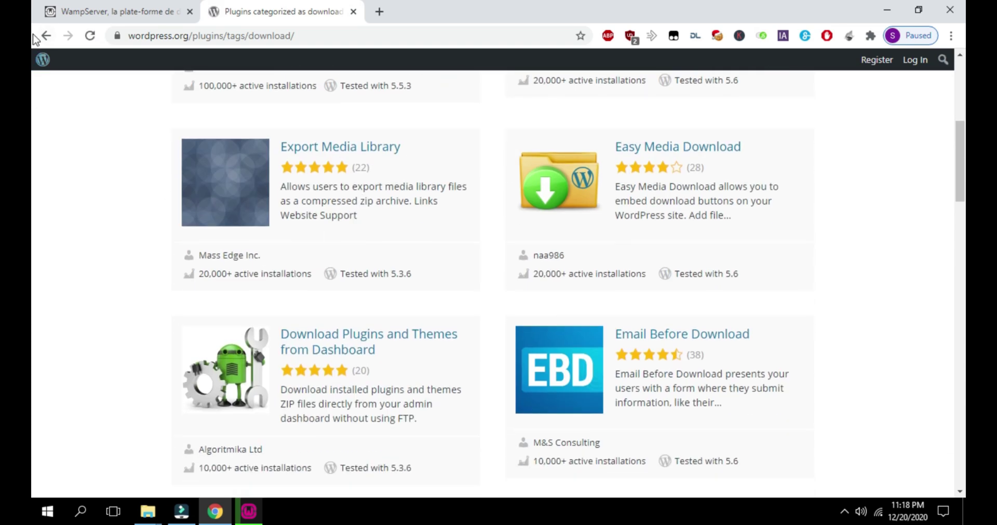
{"action": "left_click", "coordinate": [48, 37]}
{"action": "right_click", "coordinate": [48, 37]}
{"action": "left_click", "coordinate": [48, 36]}
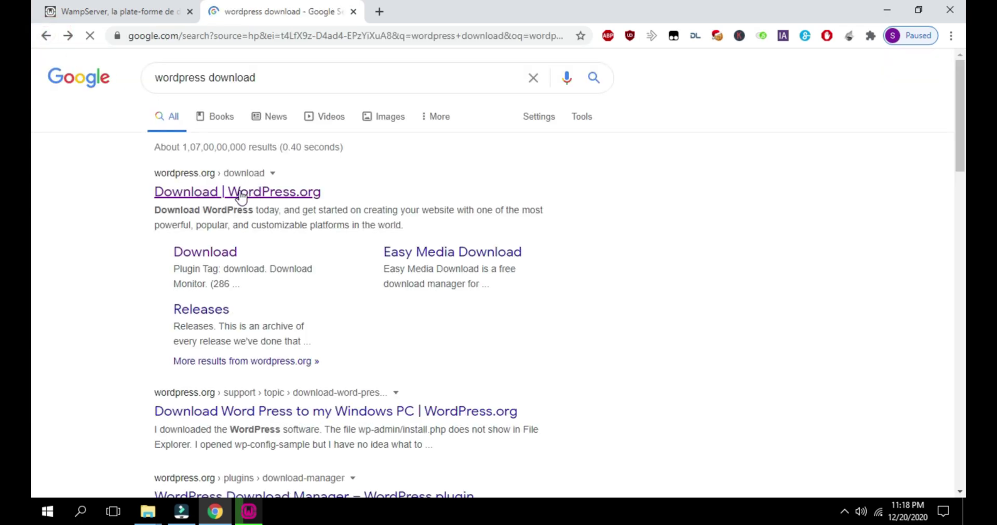
{"action": "left_click", "coordinate": [212, 193]}
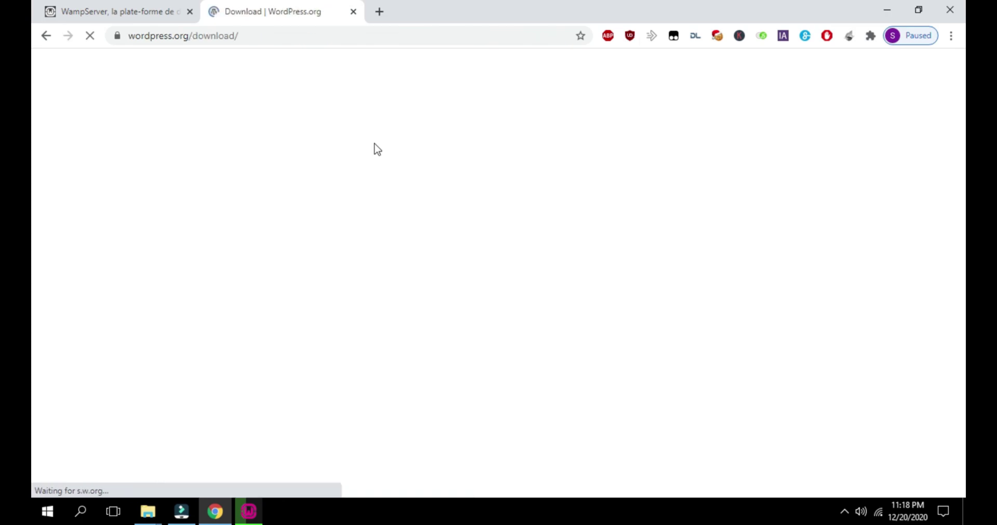
Start the WordPress 5.6 zip download, dismiss the popup, and cancel the duplicate download
{"action": "scroll", "coordinate": [491, 306], "scroll_direction": "down", "scroll_amount": 5}
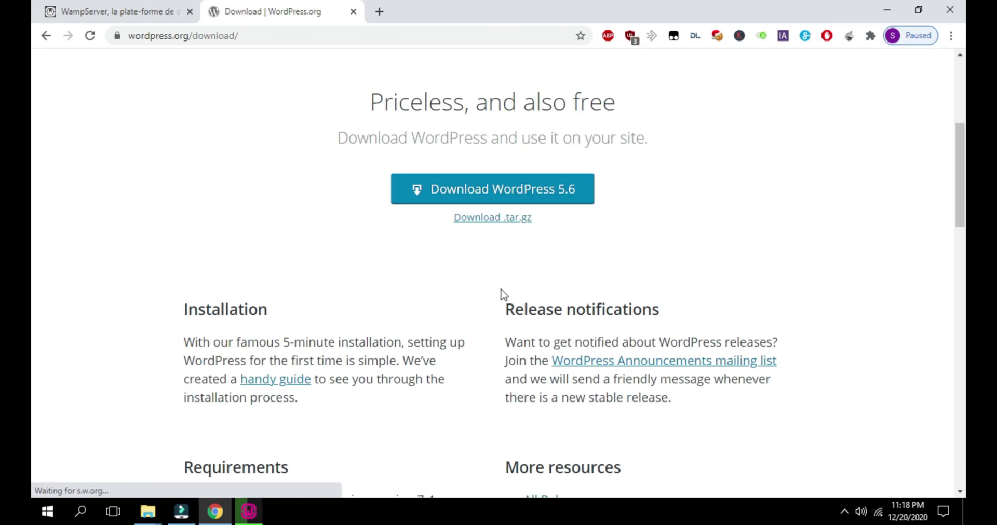
{"action": "left_click", "coordinate": [486, 197]}
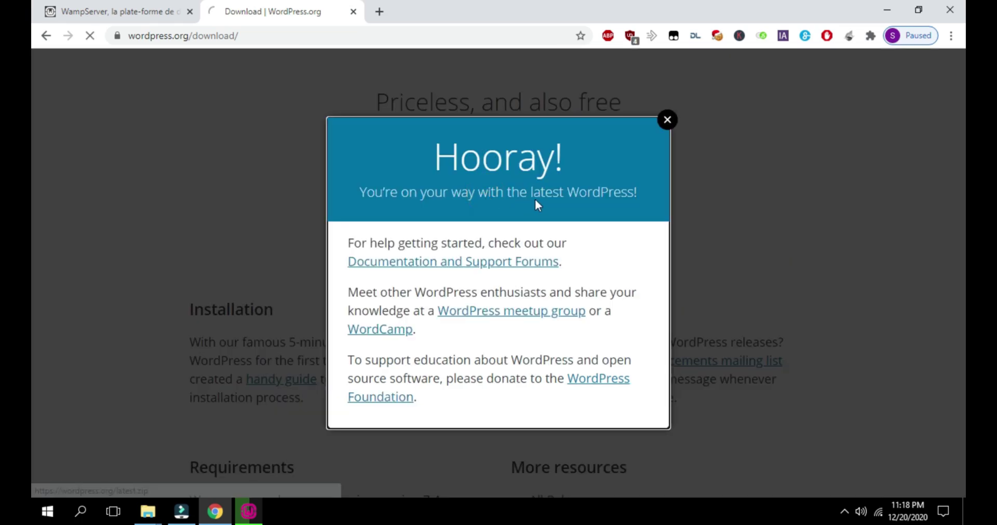
{"action": "left_click", "coordinate": [667, 120]}
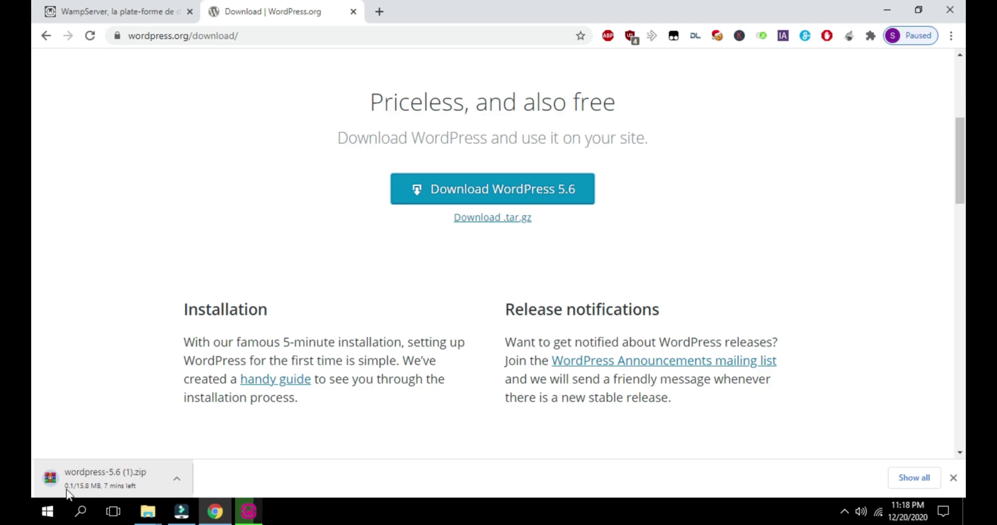
{"action": "left_click", "coordinate": [176, 478]}
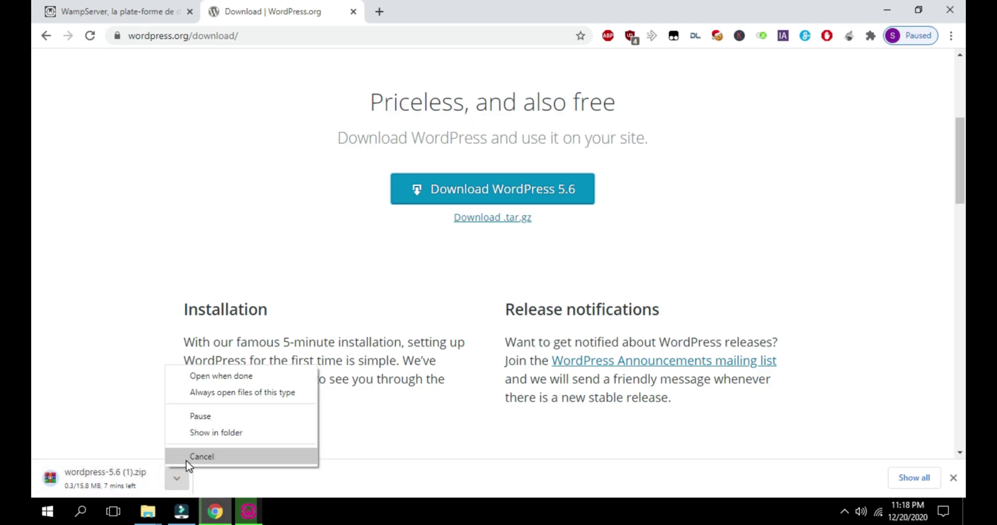
{"action": "left_click", "coordinate": [188, 457]}
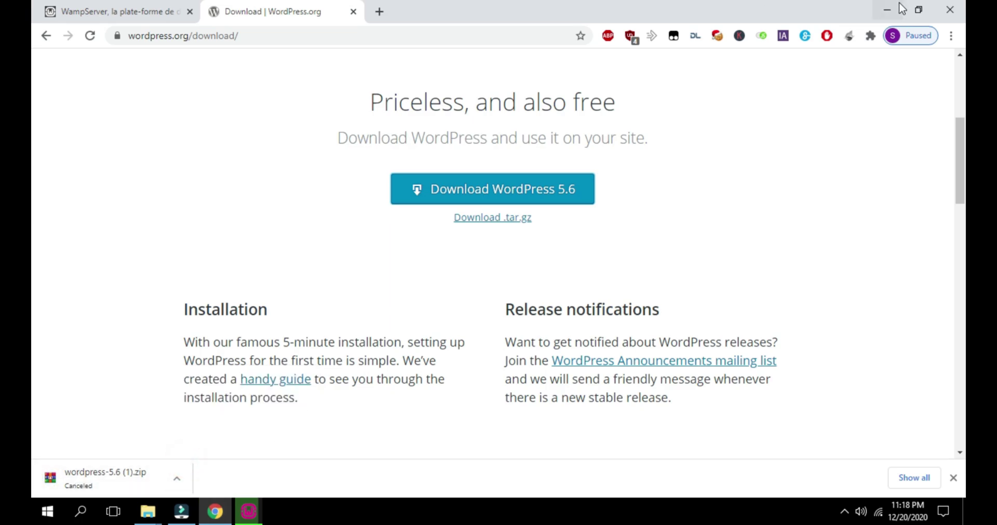
{"action": "left_click", "coordinate": [887, 9]}
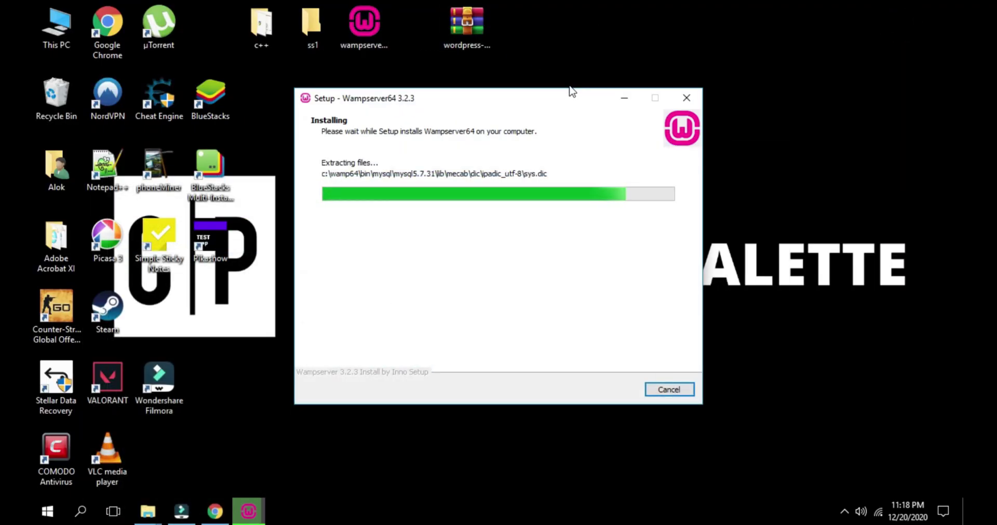
Extract wordpress-5.6.zip onto the desktop with Extract Here and move the setup window aside
{"action": "left_click", "coordinate": [468, 19]}
{"action": "right_click", "coordinate": [466, 36]}
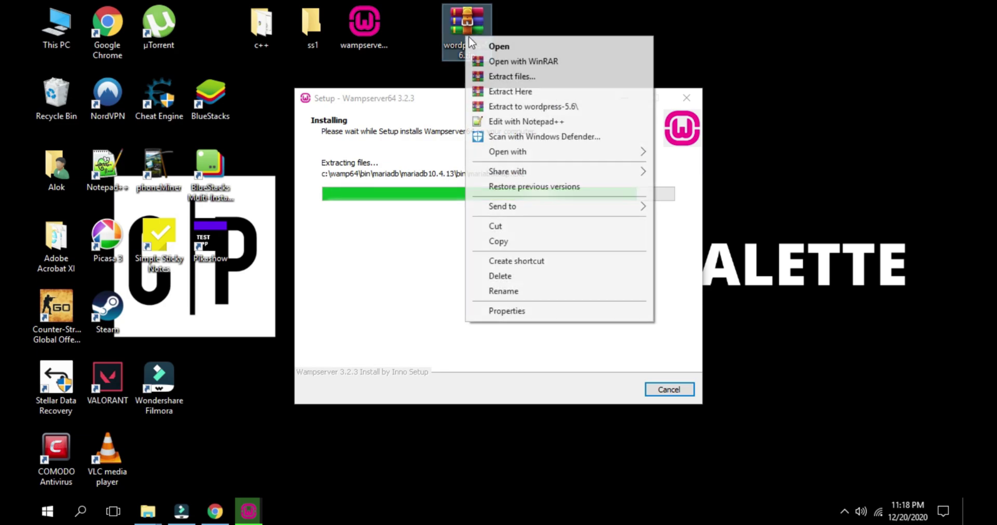
{"action": "left_click", "coordinate": [522, 94]}
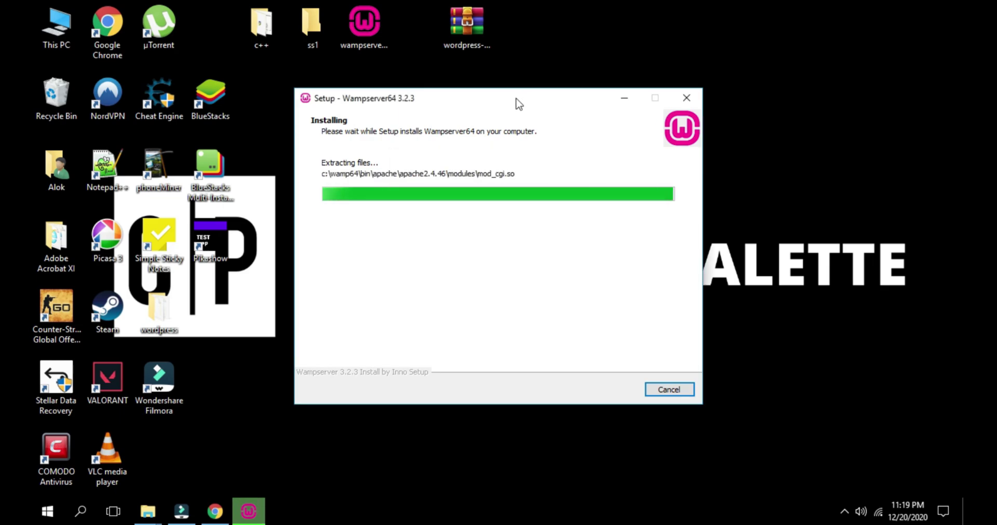
{"action": "left_click_drag", "start_coordinate": [479, 100], "coordinate": [574, 182]}
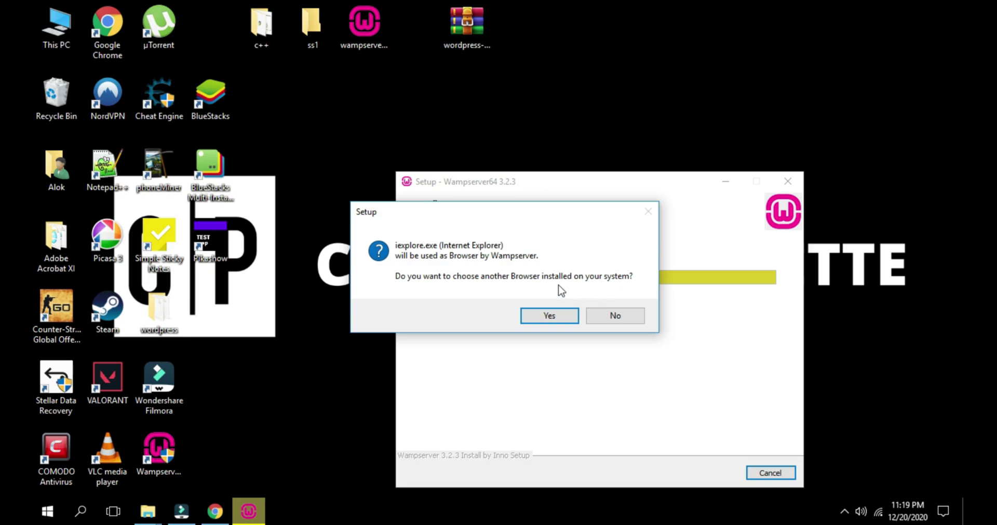
Set C:\Program Files (x86)\Google\Chrome\Application\chrome.exe as Wampserver's browser, keeping Notepad as editor
{"action": "left_click", "coordinate": [553, 318]}
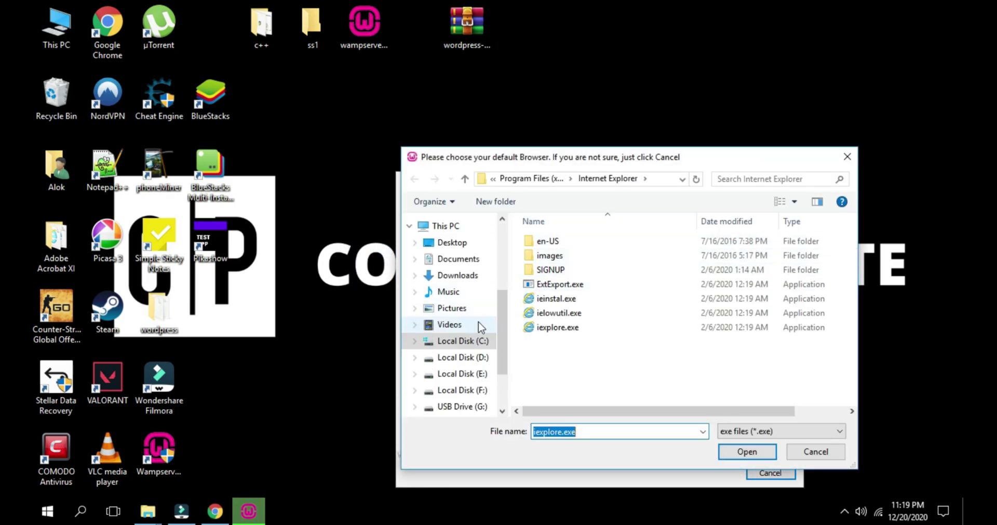
{"action": "left_click", "coordinate": [483, 340]}
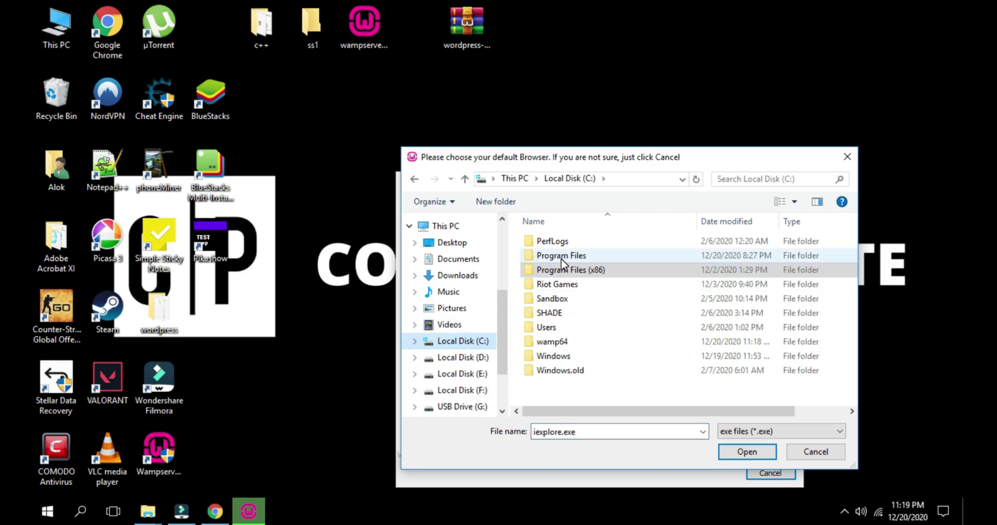
{"action": "left_click", "coordinate": [573, 271]}
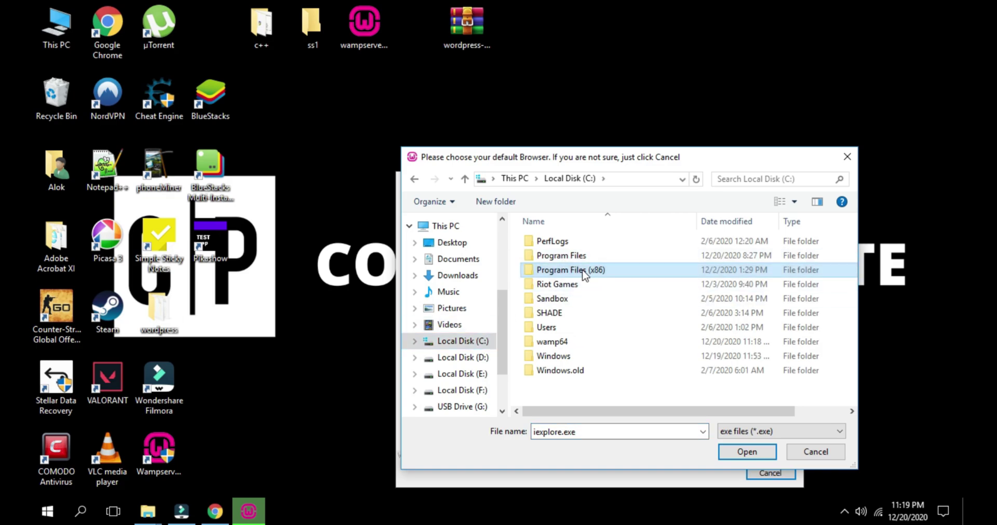
{"action": "double_click", "coordinate": [574, 271]}
{"action": "double_click", "coordinate": [551, 270]}
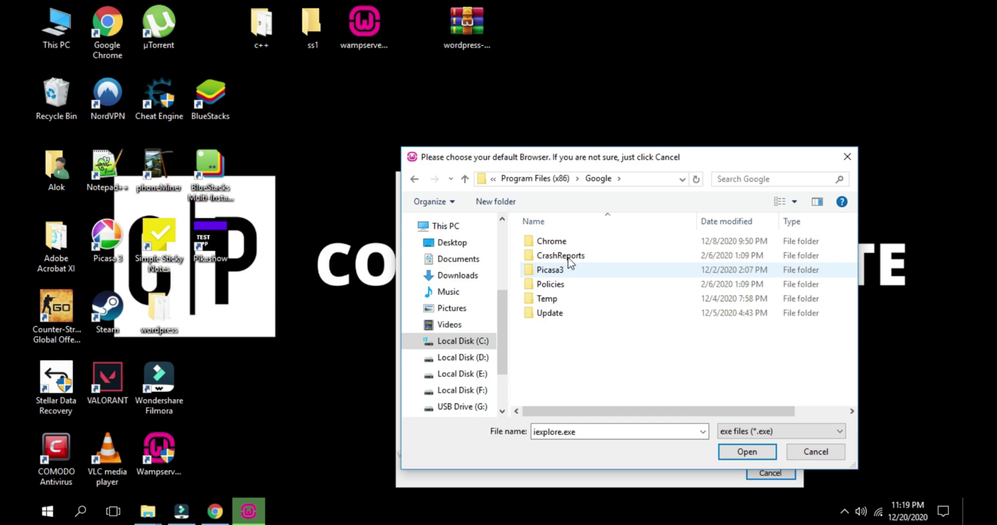
{"action": "double_click", "coordinate": [565, 243]}
{"action": "double_click", "coordinate": [564, 251]}
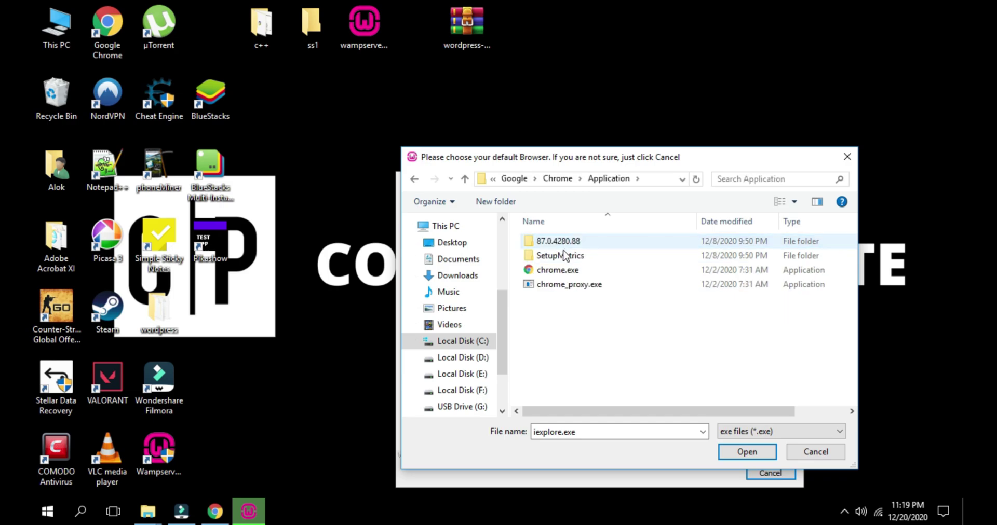
{"action": "left_click", "coordinate": [601, 271]}
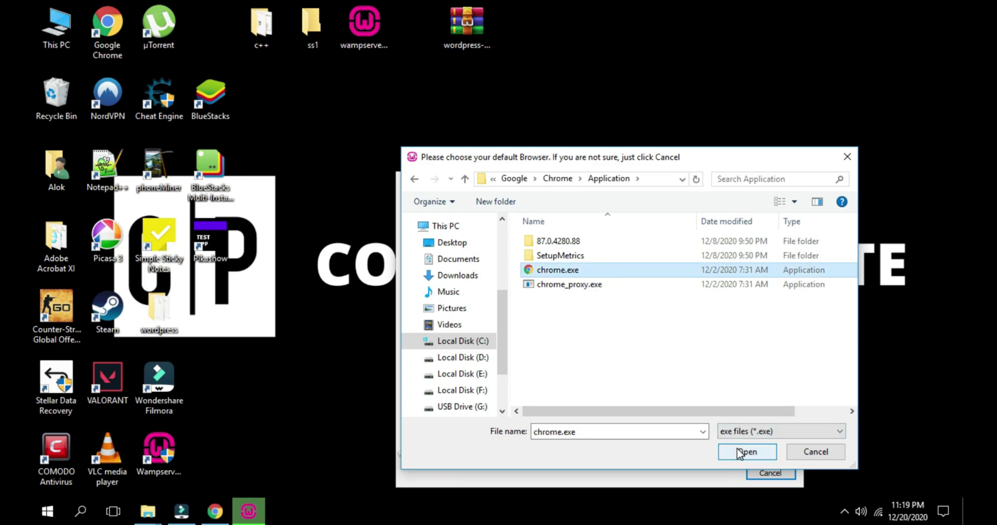
{"action": "left_click", "coordinate": [739, 453]}
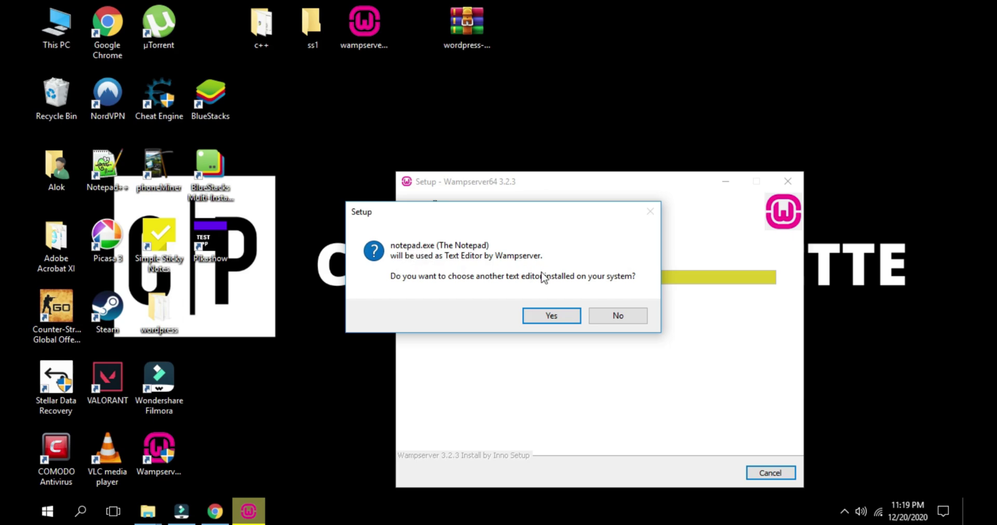
{"action": "left_click", "coordinate": [615, 316]}
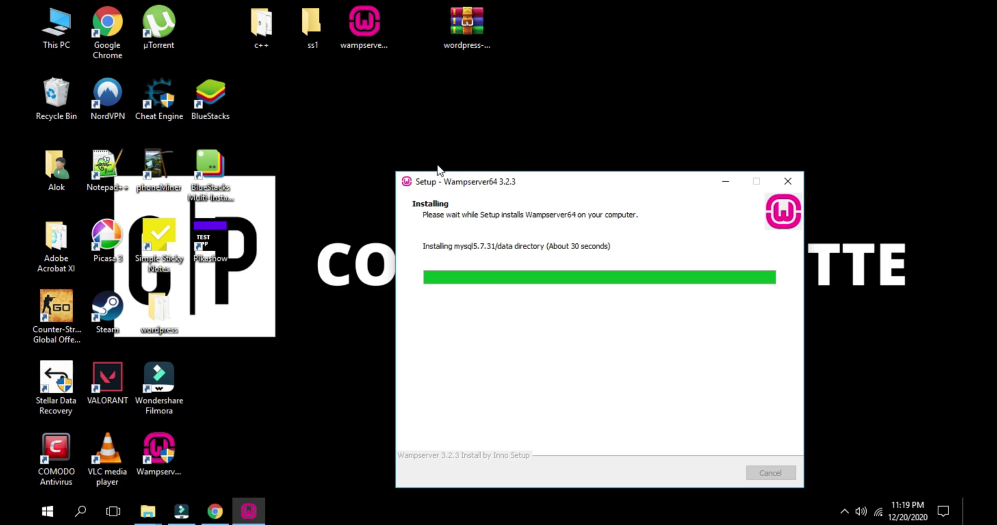
Open the extracted wordpress folder, copy all 19 items, and close the window
{"action": "left_click_drag", "start_coordinate": [159, 310], "coordinate": [562, 58]}
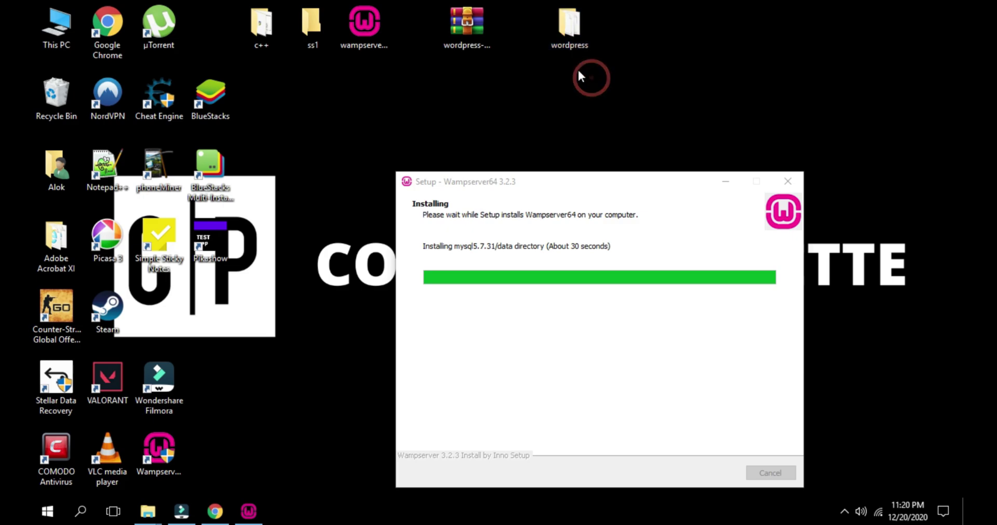
{"action": "double_click", "coordinate": [587, 28]}
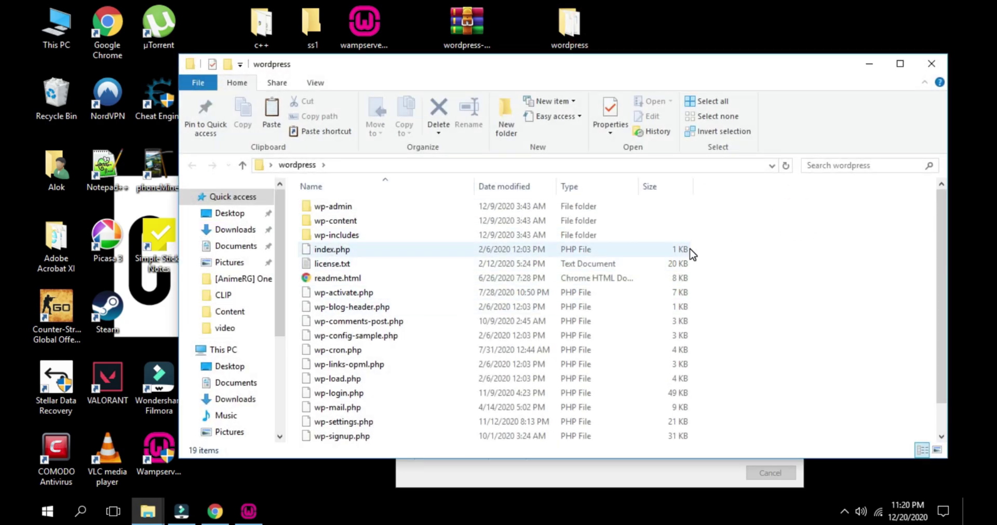
{"action": "key", "text": "ctrl+a"}
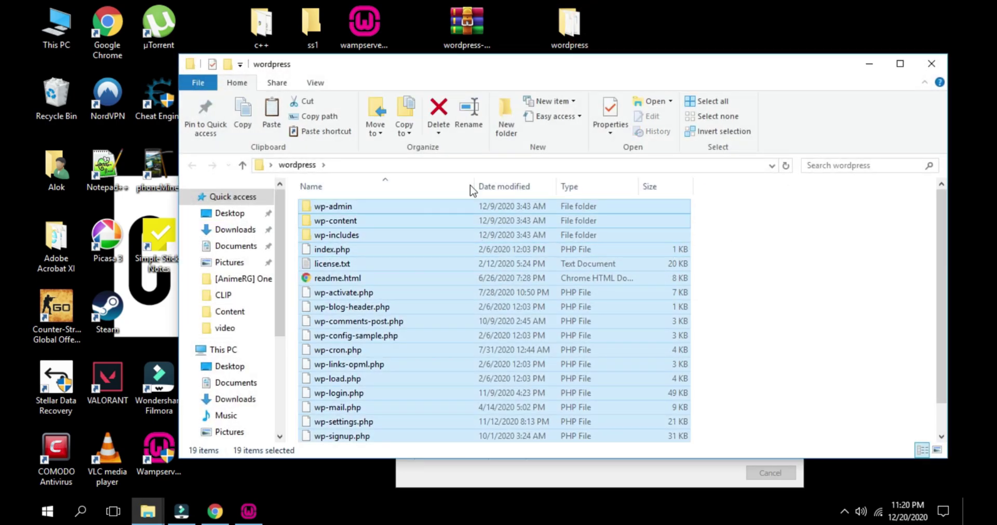
{"action": "double_click", "coordinate": [623, 66]}
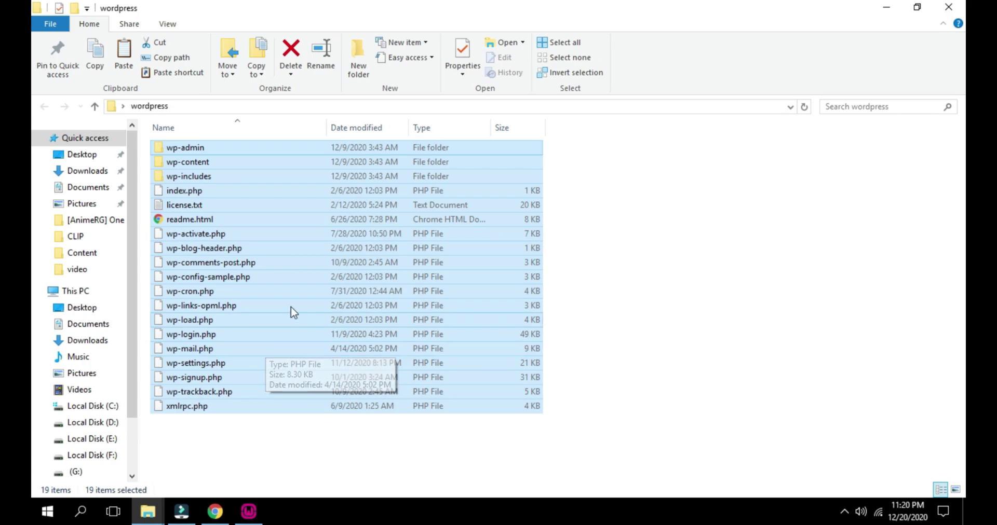
{"action": "right_click", "coordinate": [245, 209]}
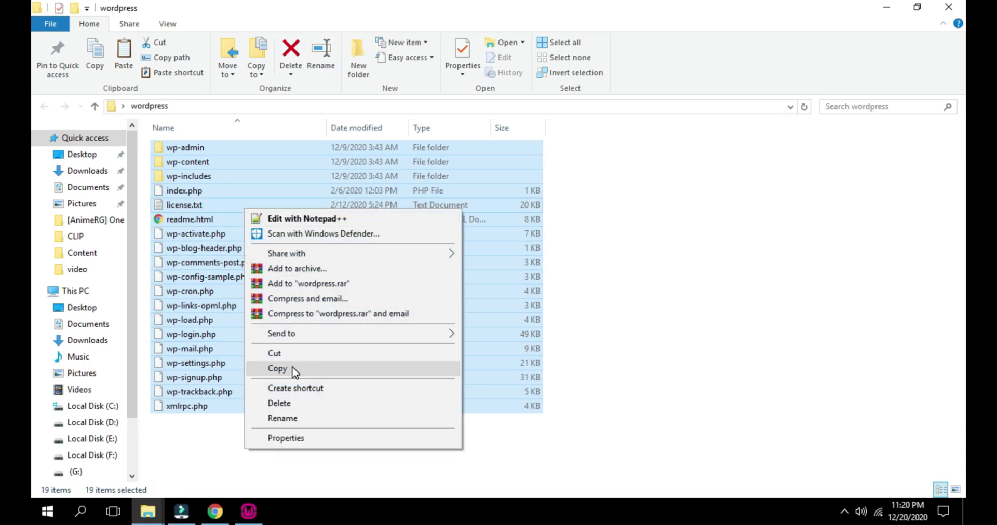
{"action": "left_click", "coordinate": [292, 371]}
{"action": "left_click", "coordinate": [950, 9]}
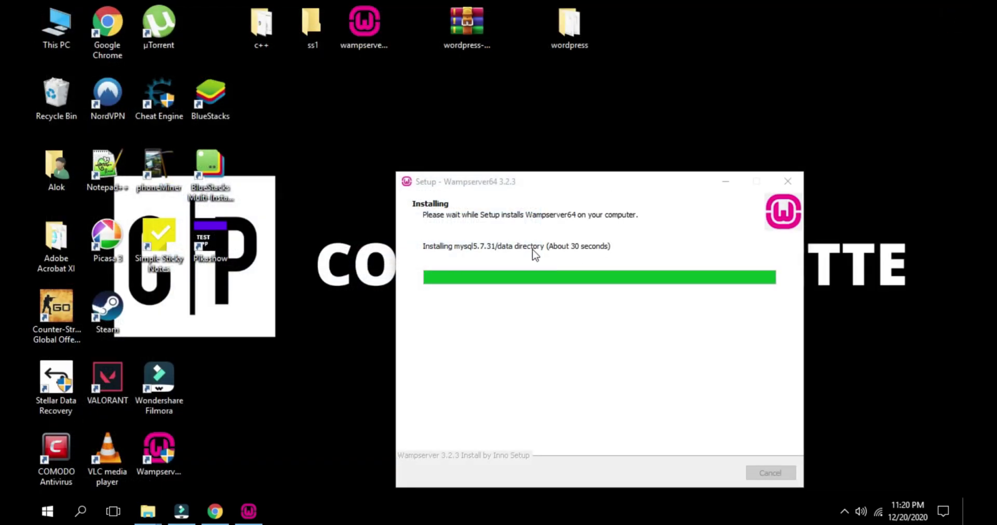
Complete the Wampserver64 3.2.3 installation past the Information page and close the wizard
{"action": "double_click", "coordinate": [58, 27]}
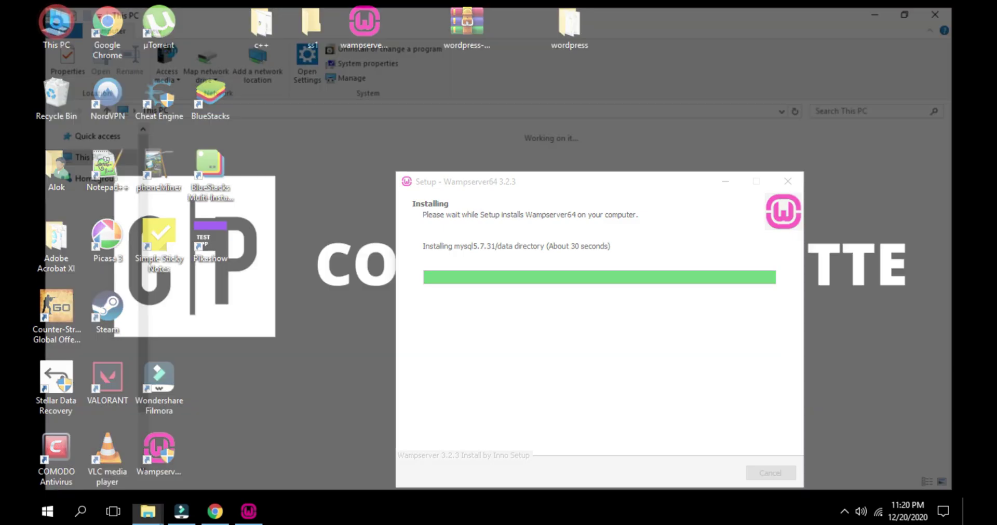
{"action": "left_click", "coordinate": [259, 513]}
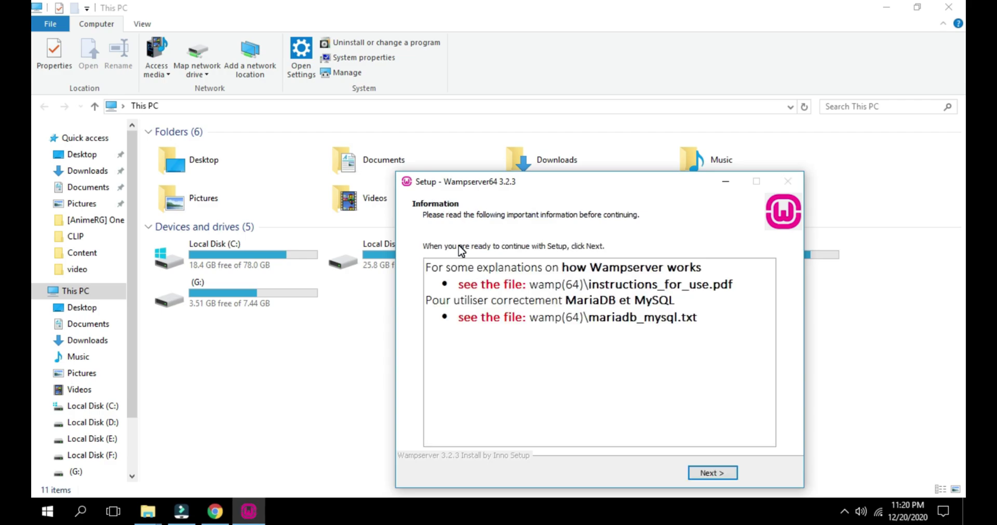
{"action": "left_click", "coordinate": [717, 474]}
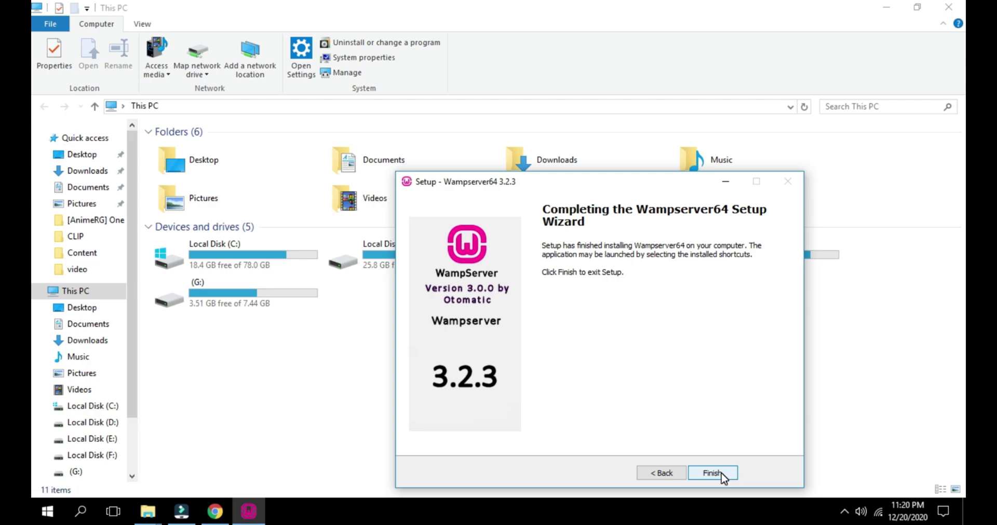
{"action": "left_click", "coordinate": [721, 474]}
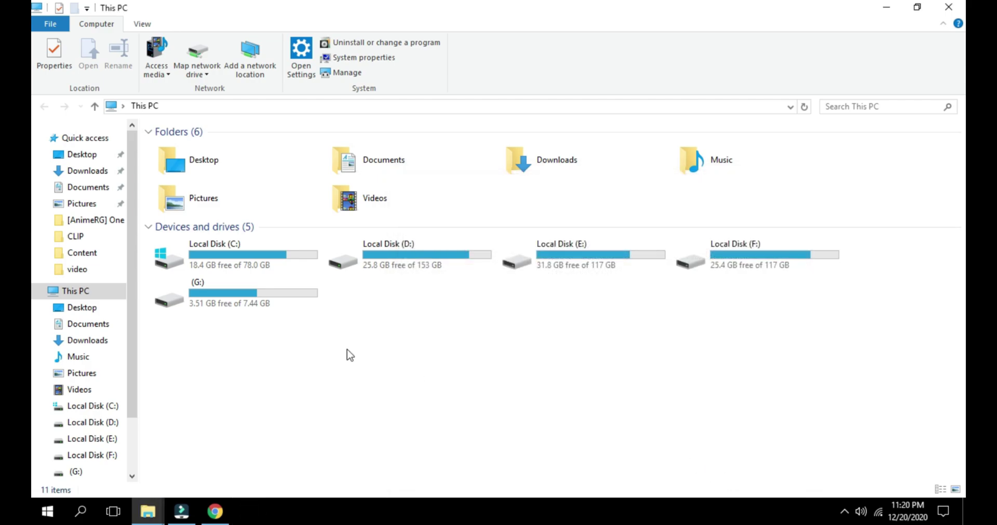
Navigate from This PC to the C:\wamp64\www folder
{"action": "double_click", "coordinate": [249, 265]}
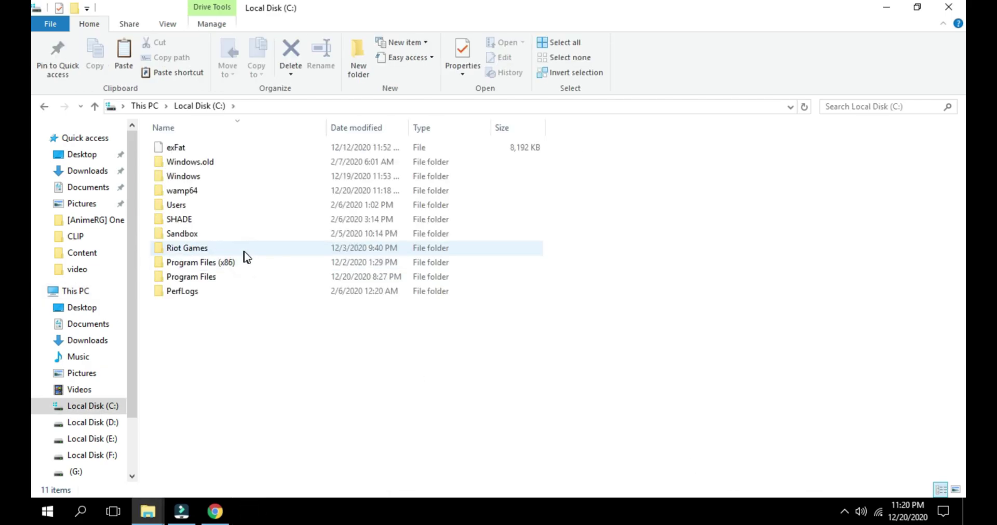
{"action": "left_click", "coordinate": [145, 106]}
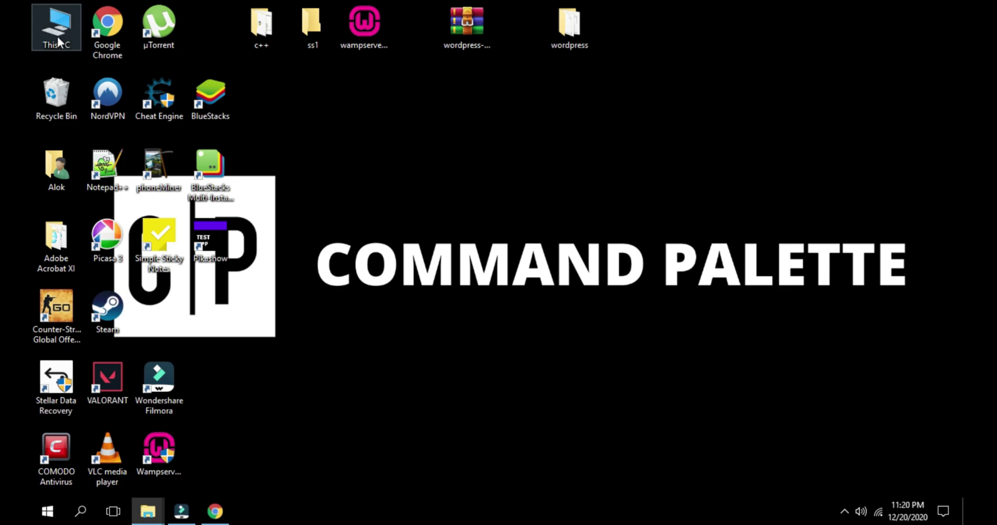
{"action": "double_click", "coordinate": [48, 33]}
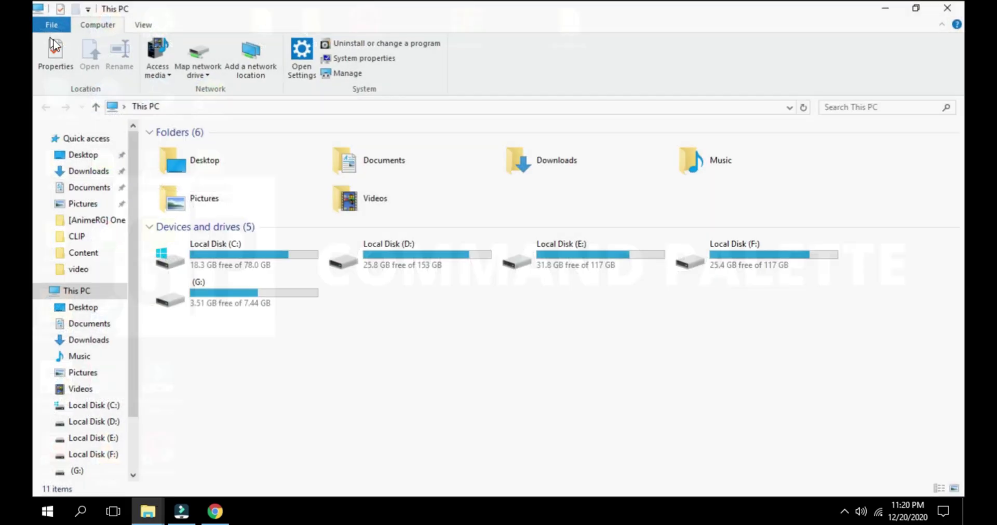
{"action": "left_click", "coordinate": [250, 253]}
{"action": "double_click", "coordinate": [251, 253]}
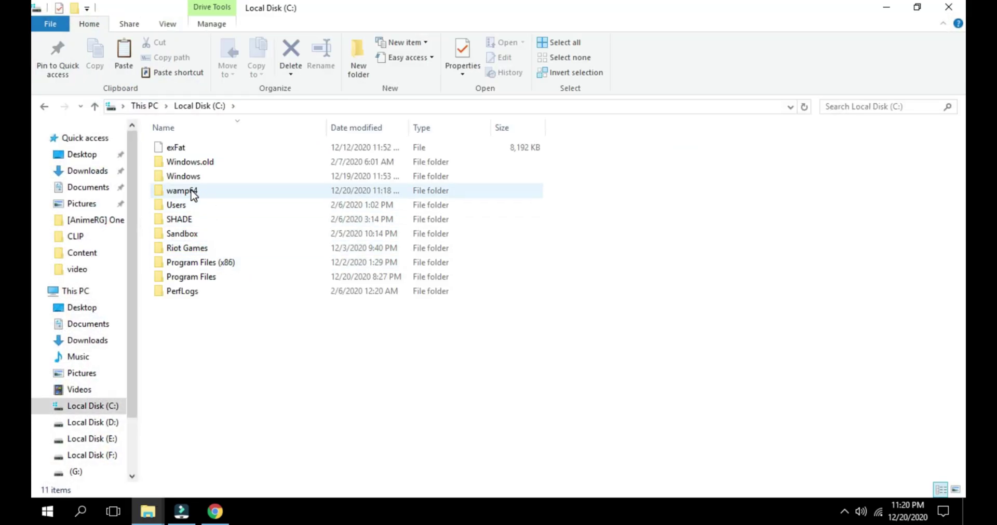
{"action": "mouse_move", "coordinate": [193, 195]}
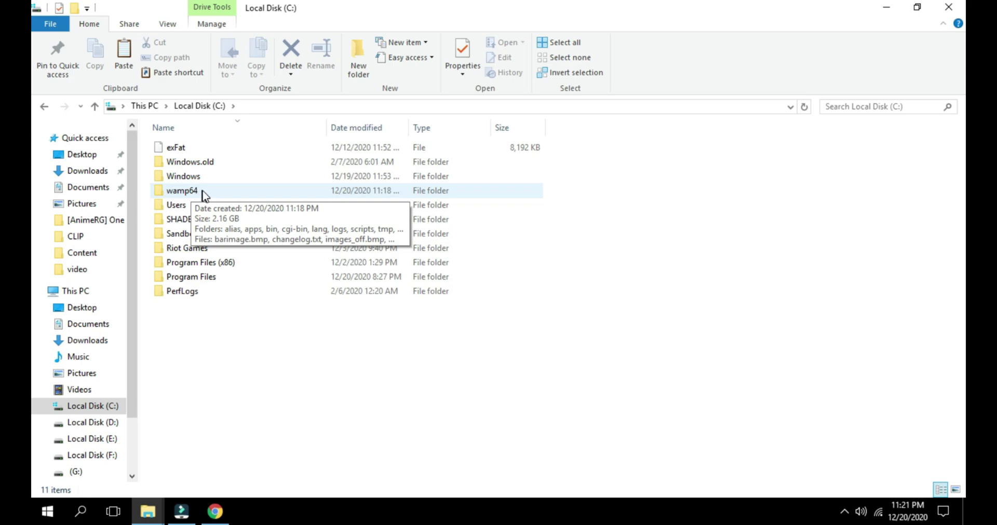
{"action": "double_click", "coordinate": [205, 194]}
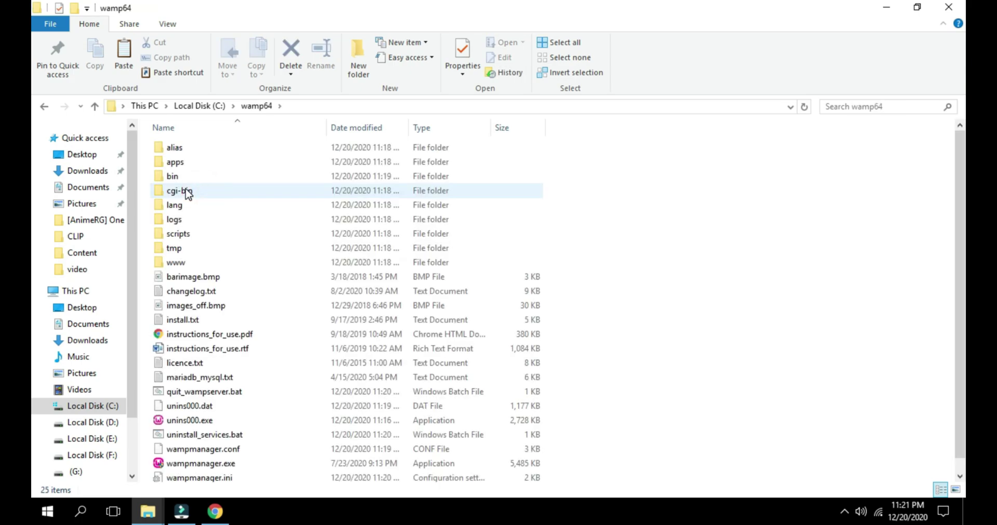
{"action": "scroll", "coordinate": [208, 223], "scroll_direction": "down", "scroll_amount": 1}
{"action": "mouse_move", "coordinate": [217, 242]}
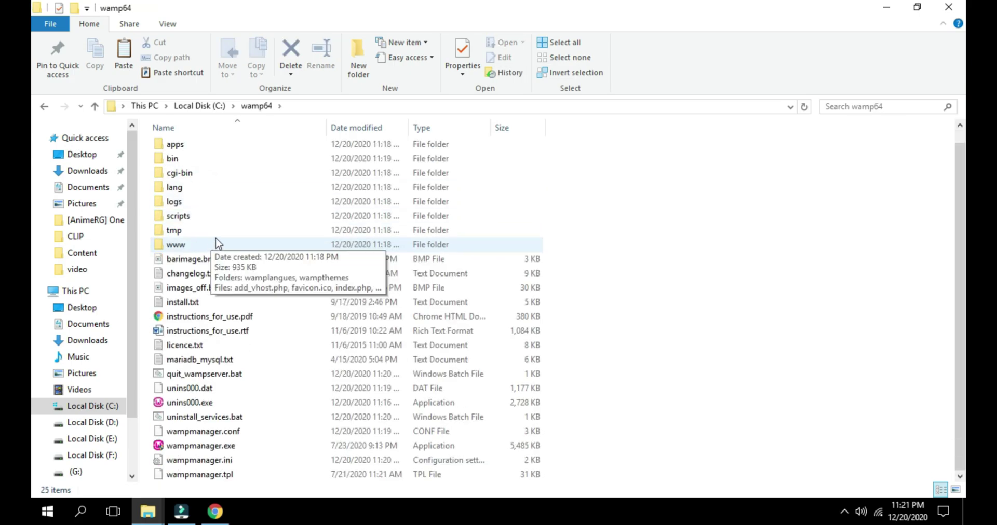
{"action": "double_click", "coordinate": [181, 250]}
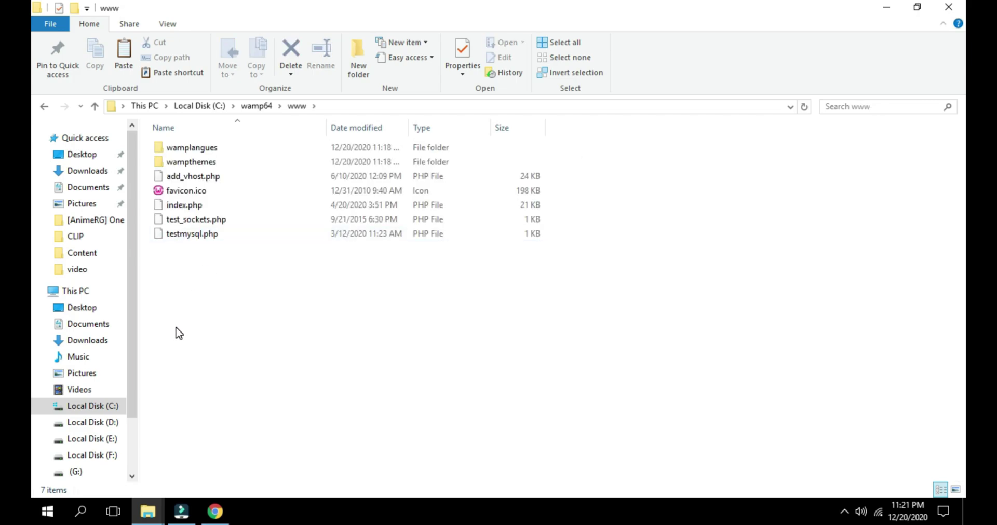
Create a new folder named testing in www and open it
{"action": "right_click", "coordinate": [177, 328]}
{"action": "mouse_move", "coordinate": [222, 296]}
{"action": "left_click", "coordinate": [382, 298]}
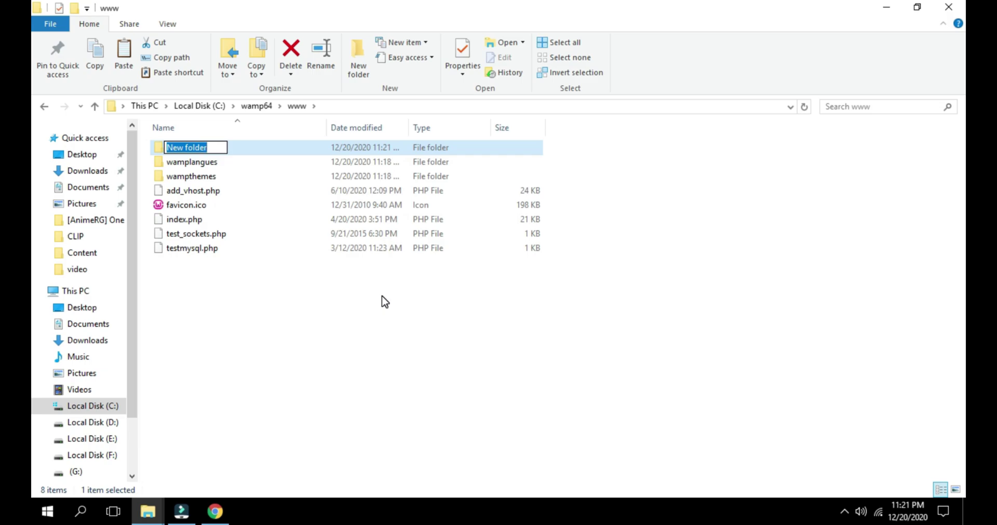
{"action": "type", "text": "te"}
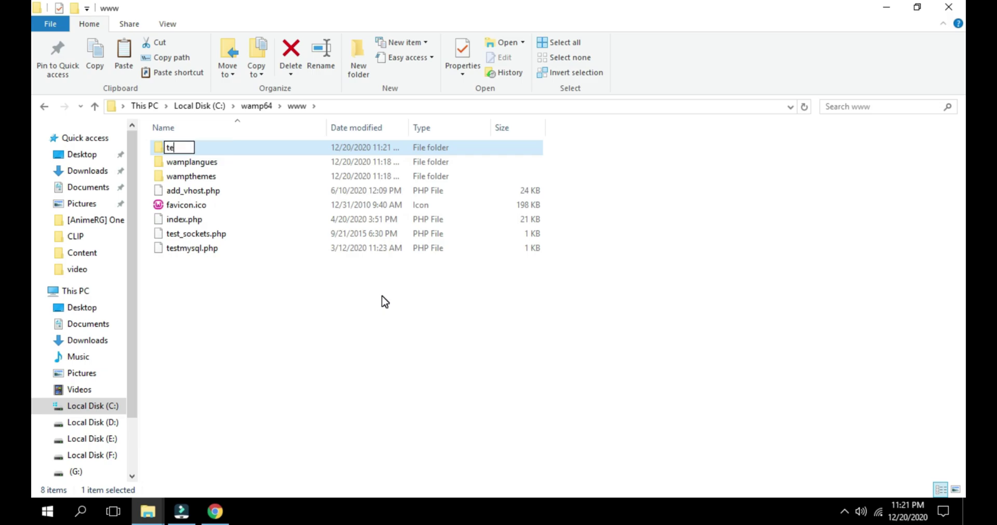
{"action": "type", "text": "sting"}
{"action": "key", "text": "Return"}
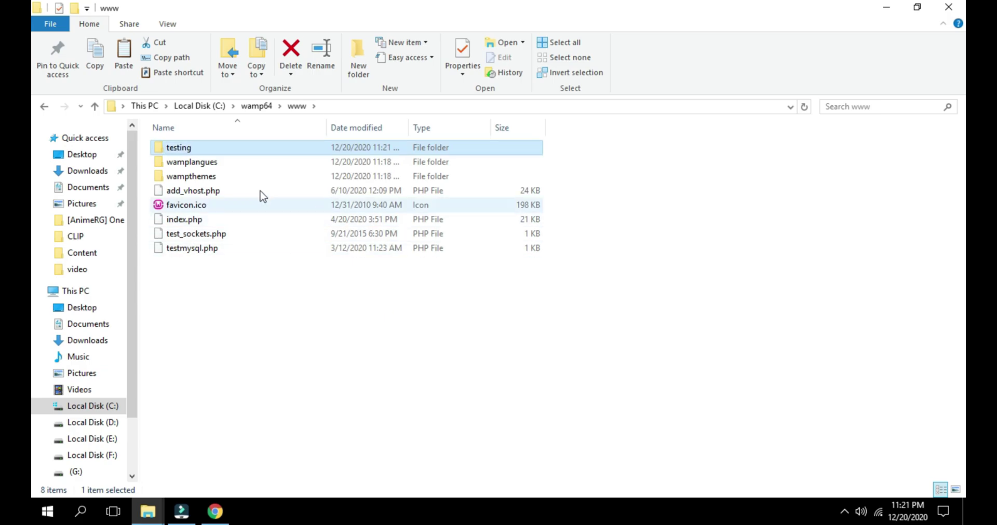
{"action": "double_click", "coordinate": [204, 151]}
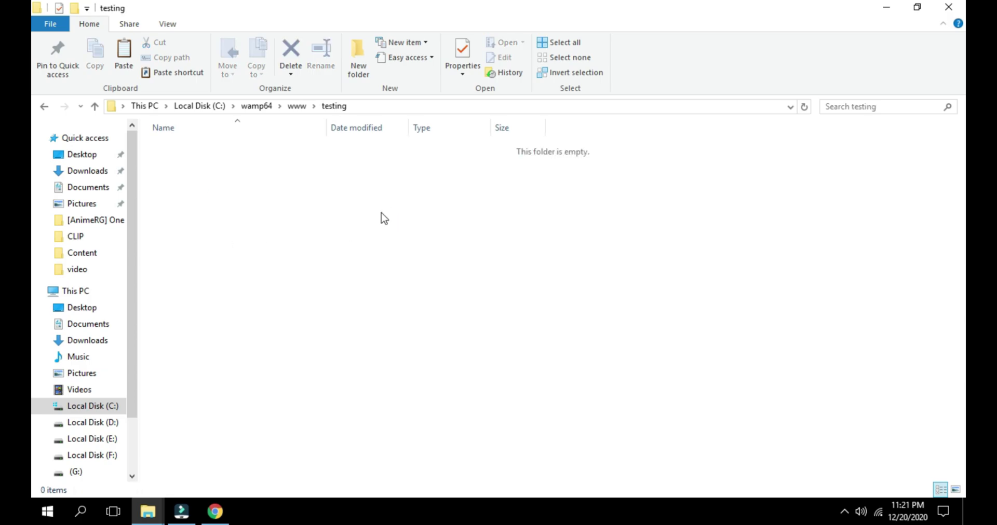
Paste the 2,462 WordPress files into the testing folder and move the progress window aside
{"action": "key", "text": "ctrl+v"}
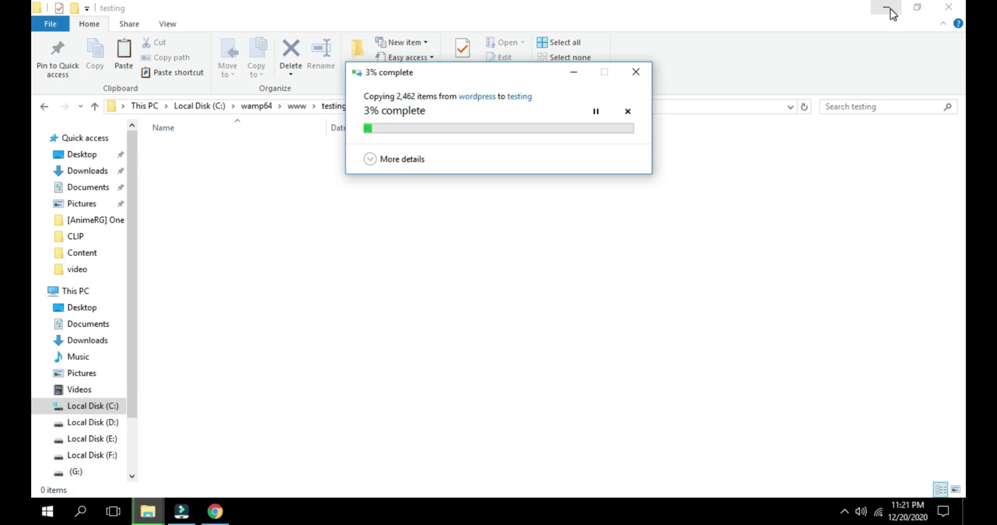
{"action": "left_click", "coordinate": [886, 7]}
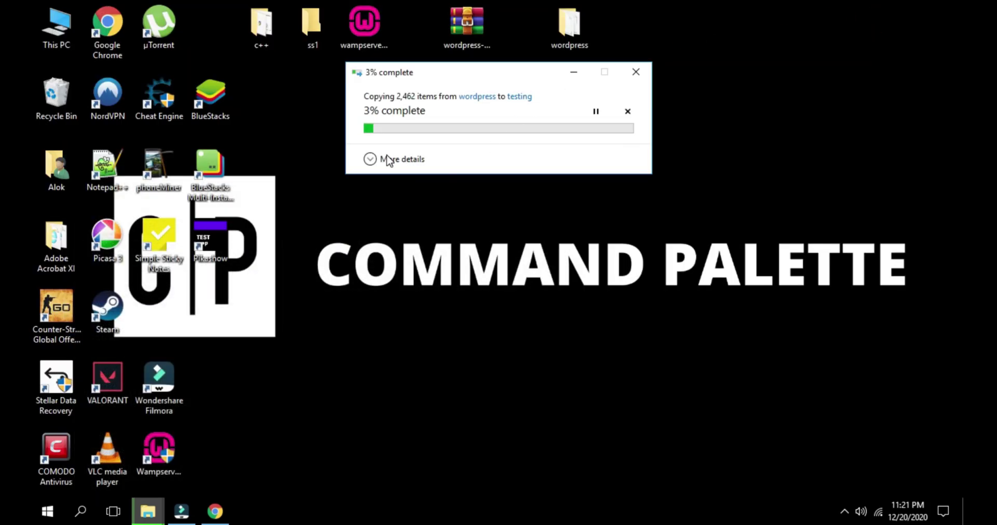
{"action": "left_click", "coordinate": [847, 507]}
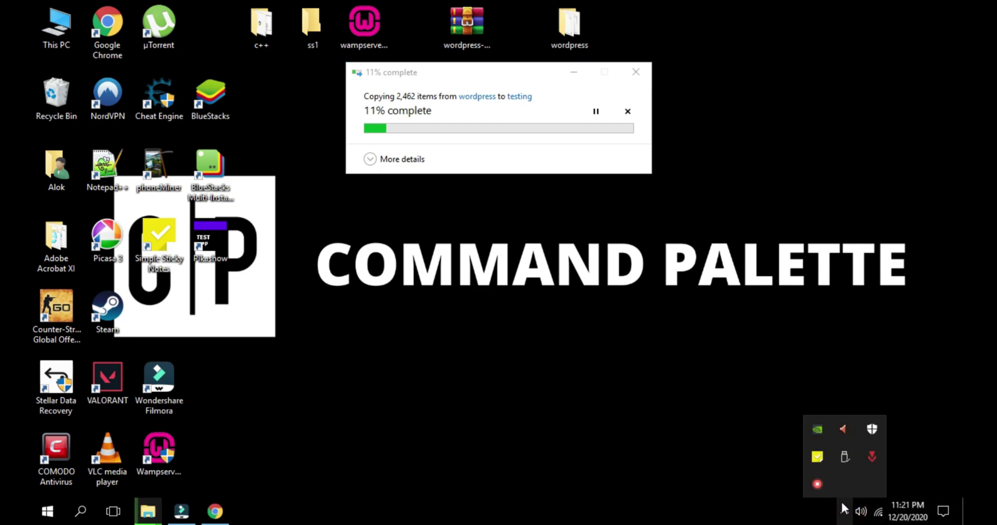
{"action": "left_click_drag", "start_coordinate": [440, 71], "coordinate": [486, 88]}
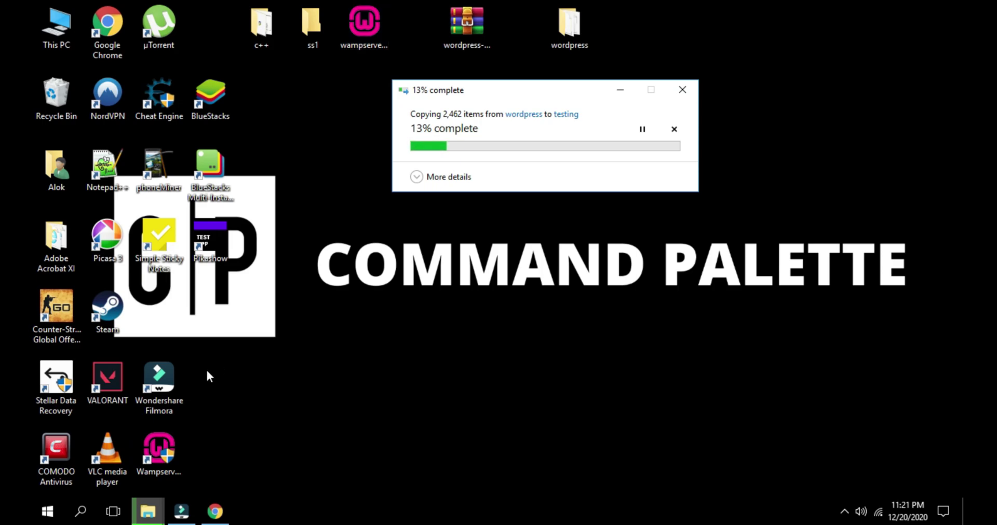
Launch Wampserver64 from its desktop shortcut
{"action": "left_click", "coordinate": [177, 423]}
{"action": "left_click", "coordinate": [166, 455]}
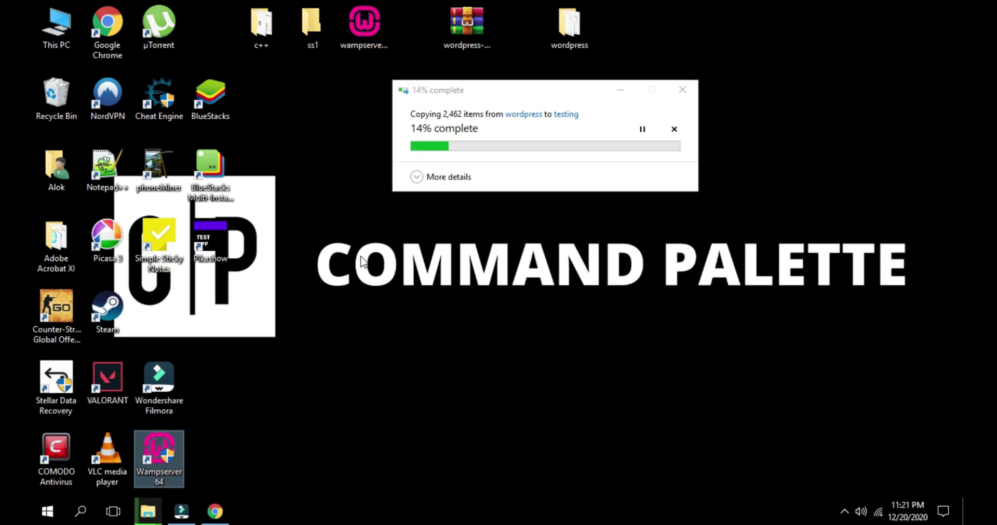
{"action": "left_click", "coordinate": [358, 41]}
{"action": "left_click", "coordinate": [171, 443]}
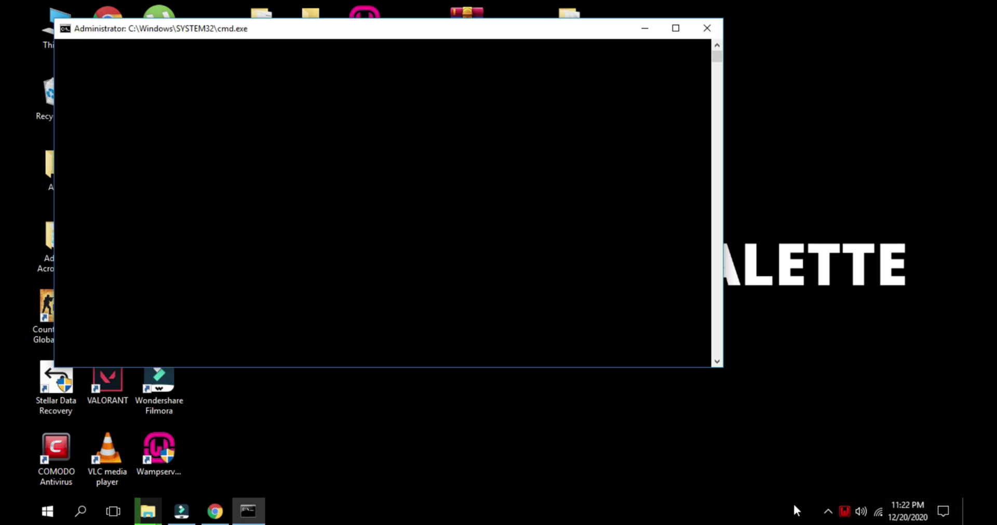
Open phpMyAdmin at localhost/phpmyadmin from the WampServer tray menu
{"action": "left_click", "coordinate": [828, 511]}
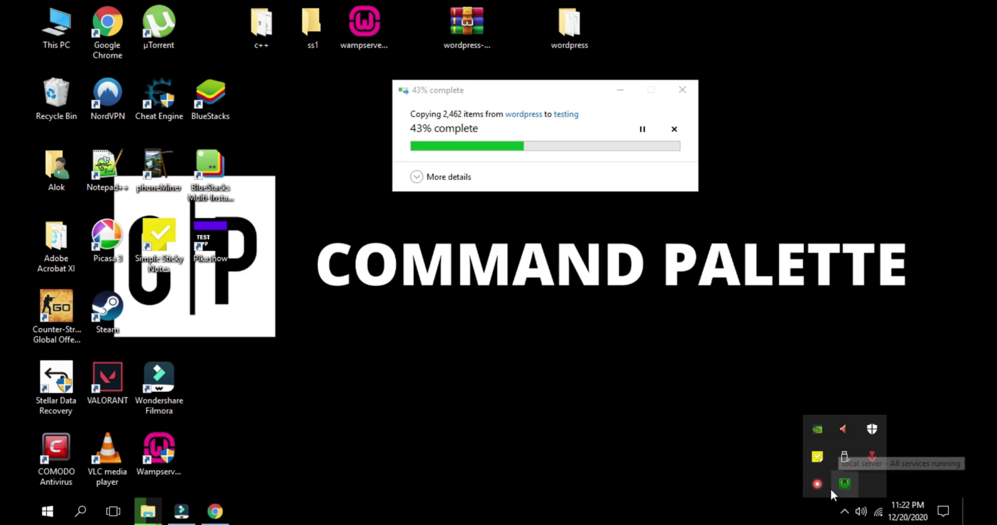
{"action": "left_click", "coordinate": [841, 485]}
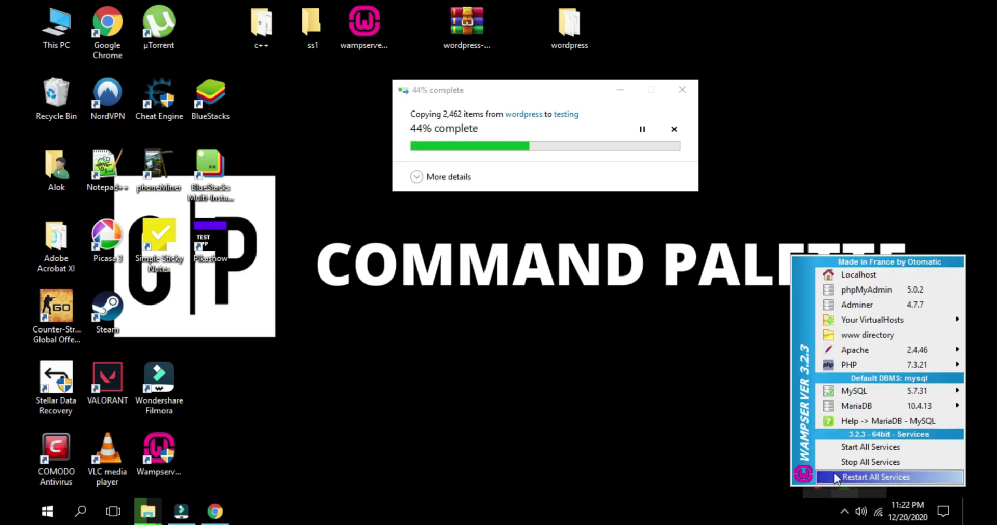
{"action": "left_click", "coordinate": [887, 290]}
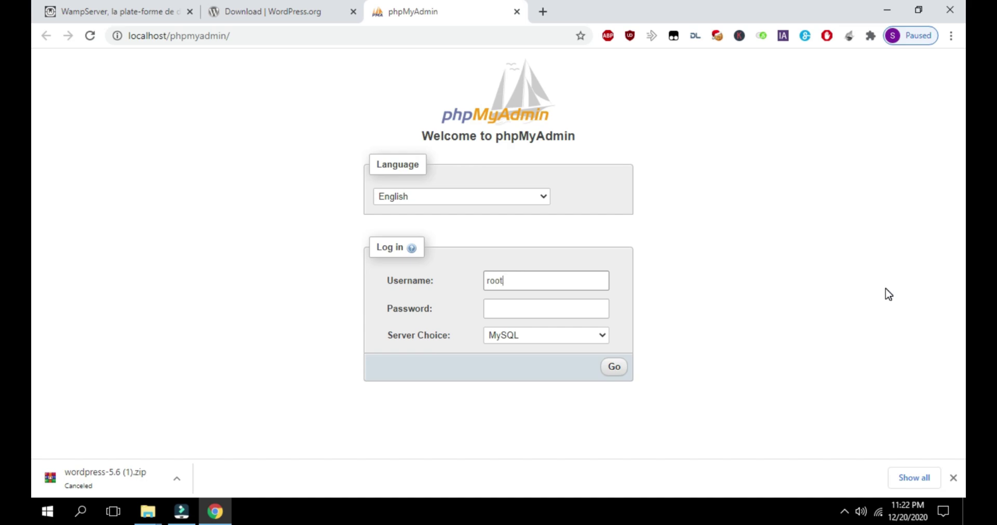
Log in to phpMyAdmin, create an empty database named testing, then minimize Chrome
{"action": "left_click", "coordinate": [619, 374]}
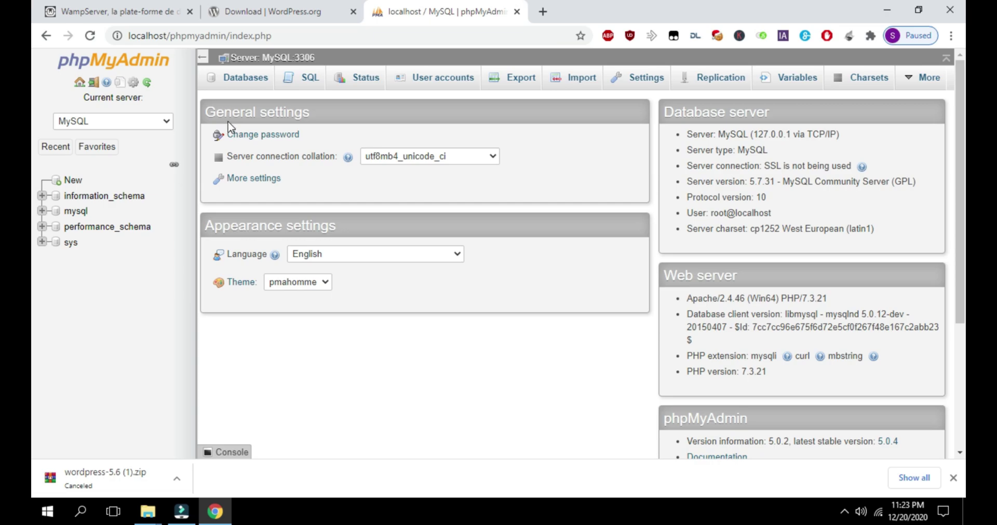
{"action": "left_click", "coordinate": [243, 84]}
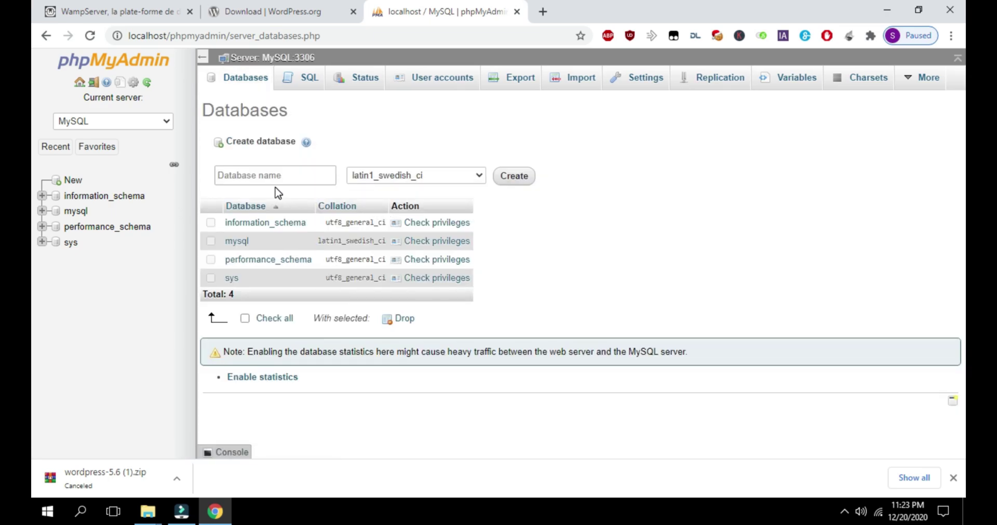
{"action": "left_click", "coordinate": [254, 140]}
{"action": "left_click", "coordinate": [258, 176]}
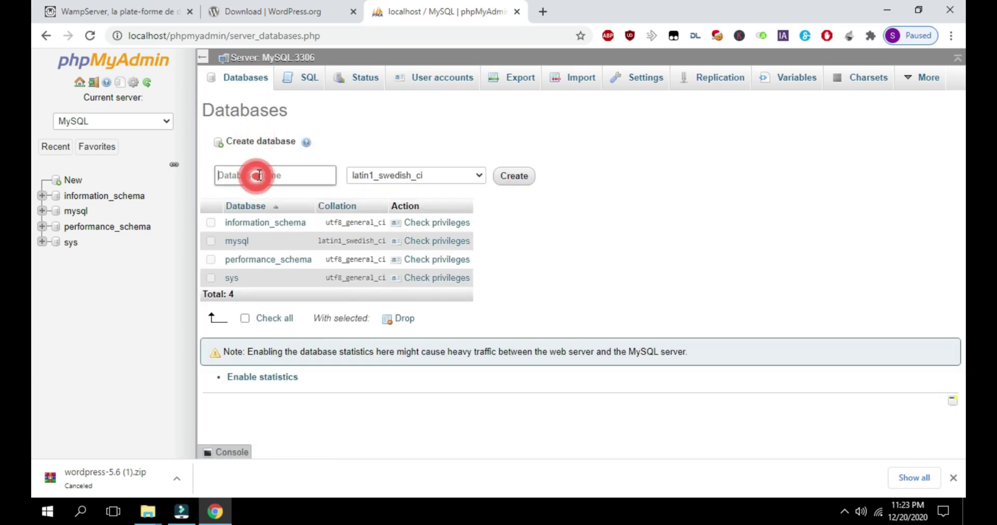
{"action": "type", "text": "testing"}
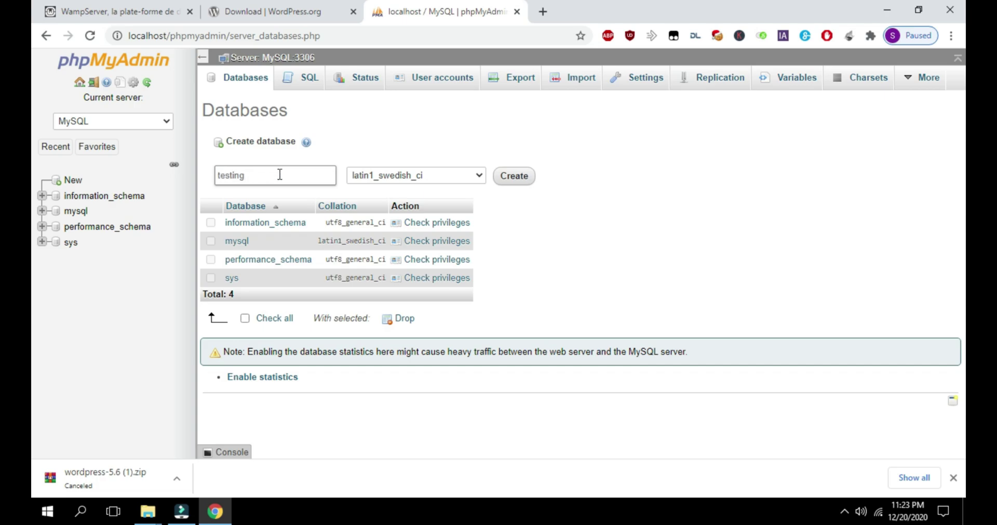
{"action": "left_click", "coordinate": [517, 177]}
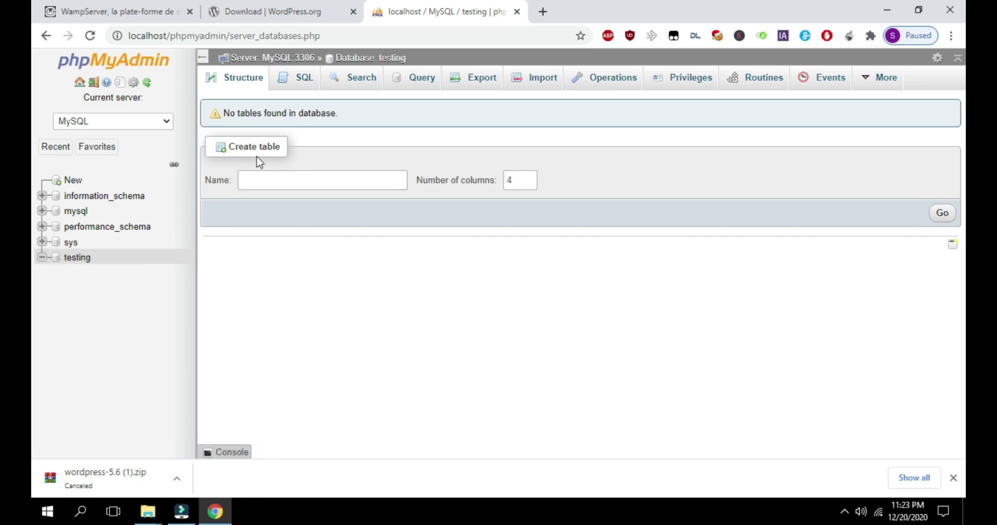
{"action": "left_click", "coordinate": [880, 11]}
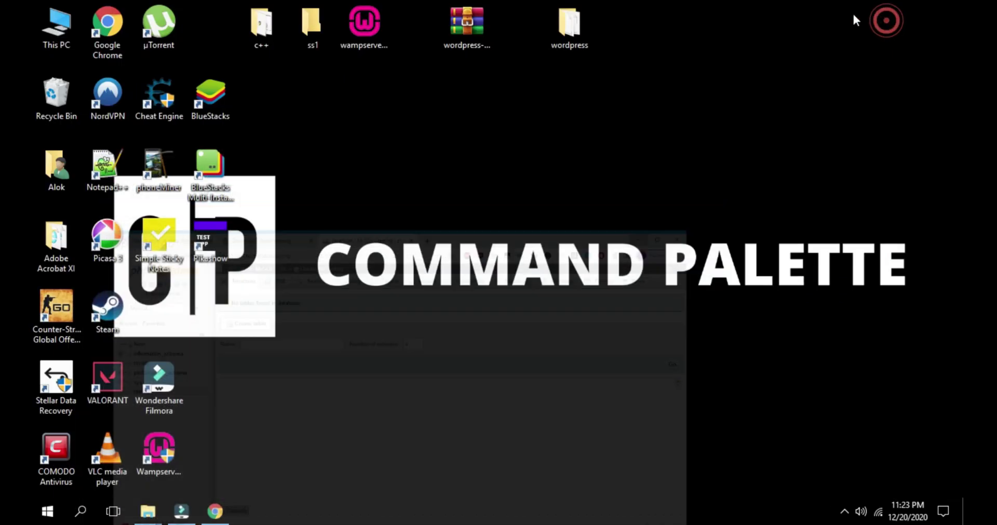
Load localhost/testing in a new Chrome tab, correcting the mistyped address, then minimize Chrome
{"action": "left_click", "coordinate": [208, 513]}
{"action": "left_click", "coordinate": [541, 12]}
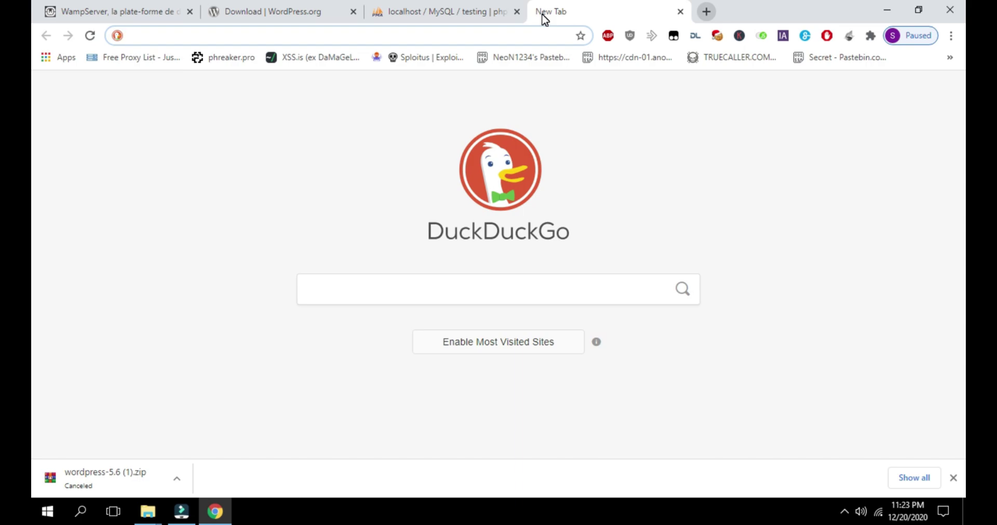
{"action": "type", "text": "localhot"}
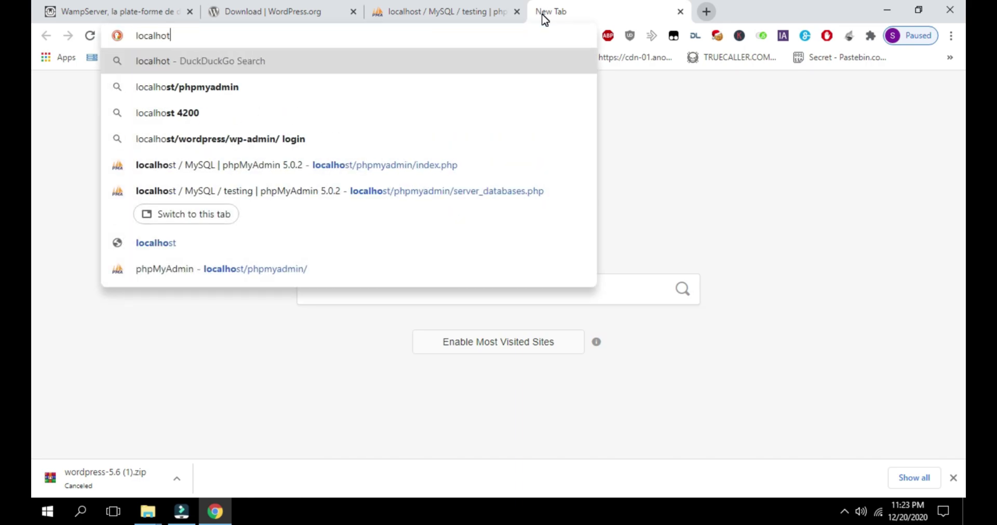
{"action": "type", "text": "st/testing"}
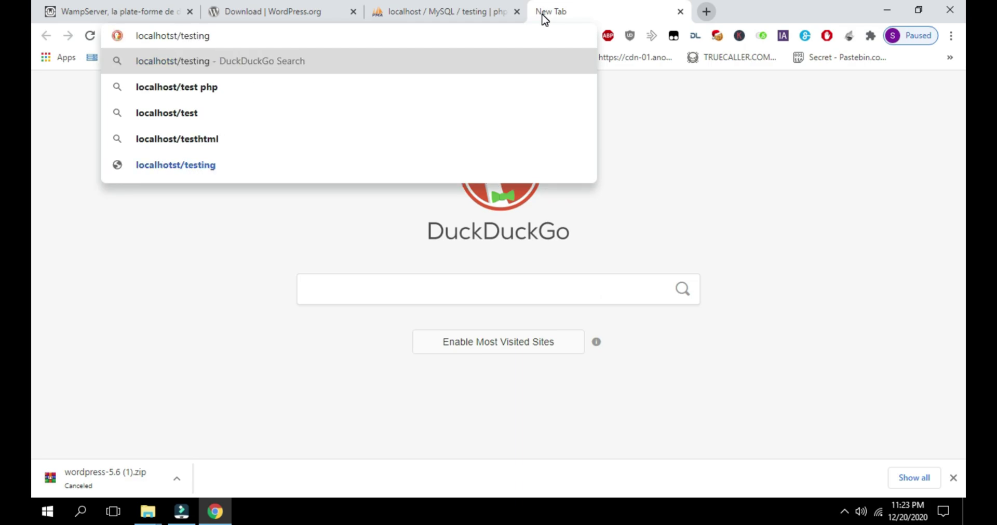
{"action": "key", "text": "Return"}
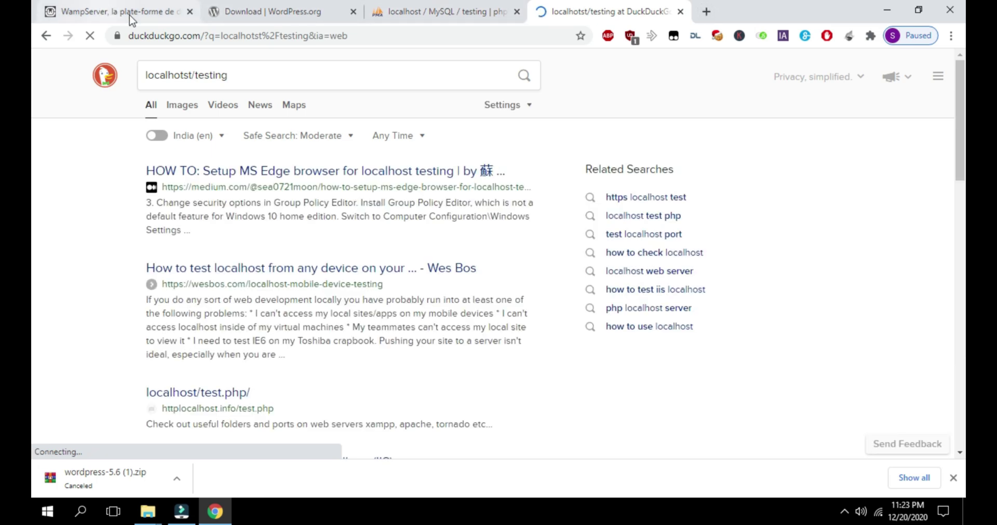
{"action": "left_click", "coordinate": [171, 37]}
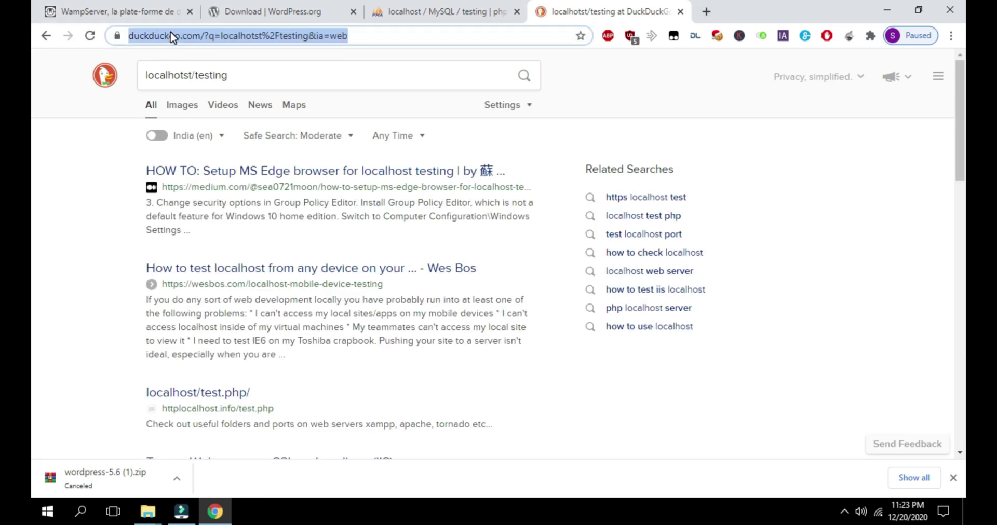
{"action": "type", "text": "local"}
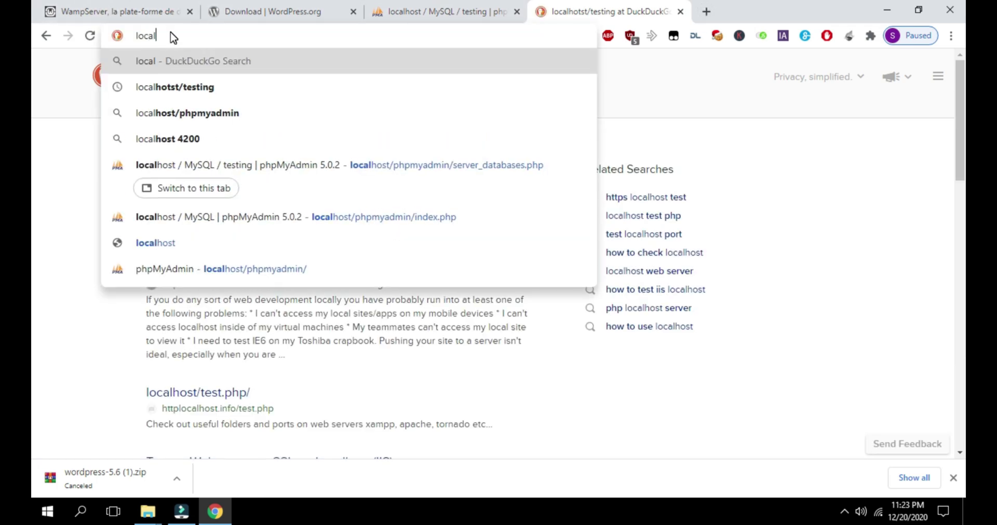
{"action": "type", "text": "host"}
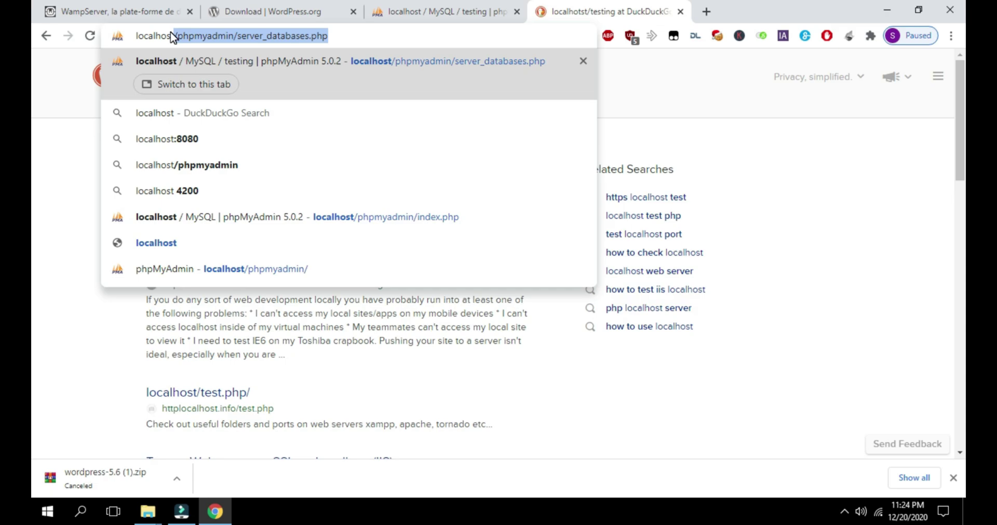
{"action": "type", "text": "/testing"}
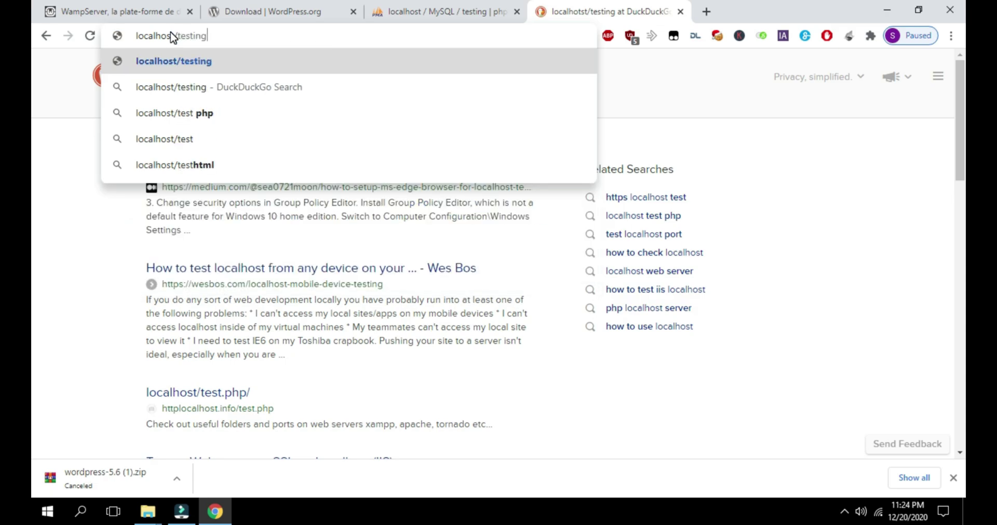
{"action": "key", "text": "Return"}
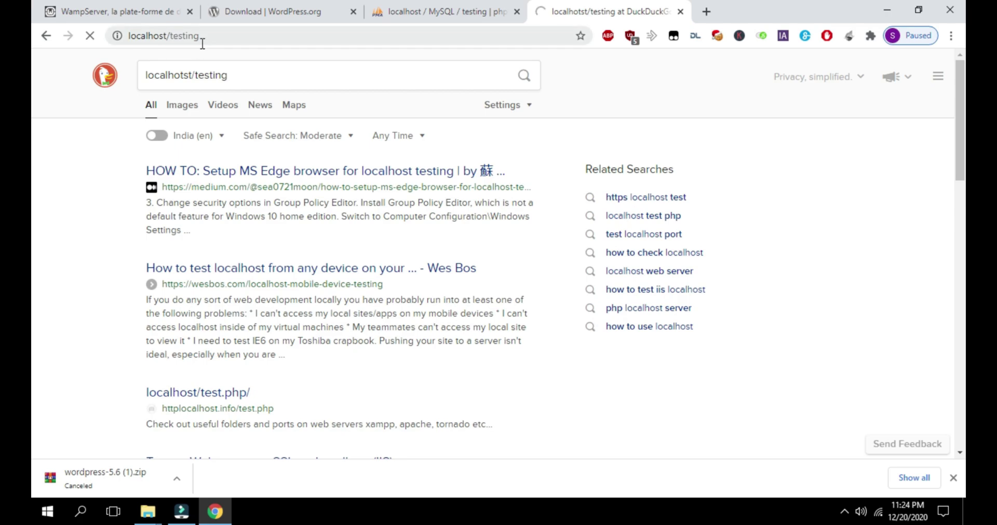
{"action": "left_click", "coordinate": [408, 16]}
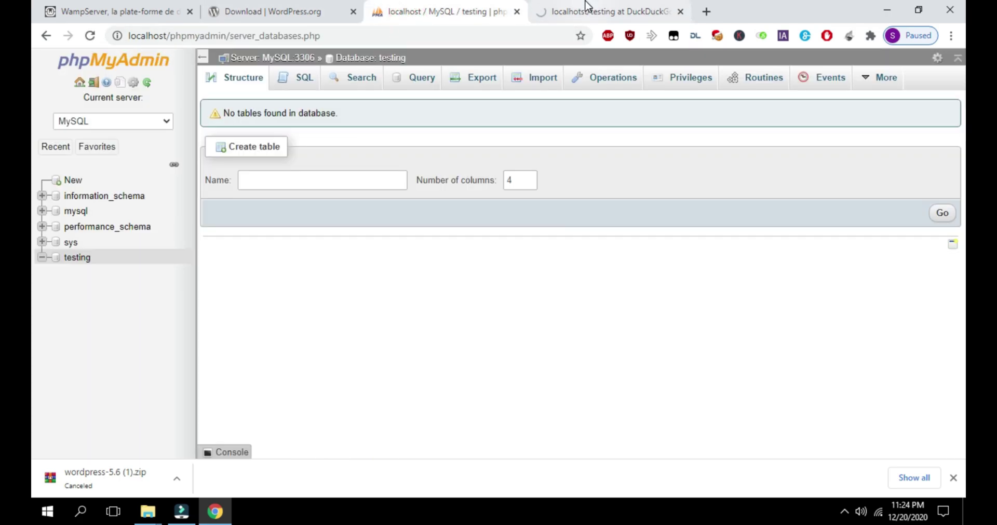
{"action": "left_click", "coordinate": [585, 10]}
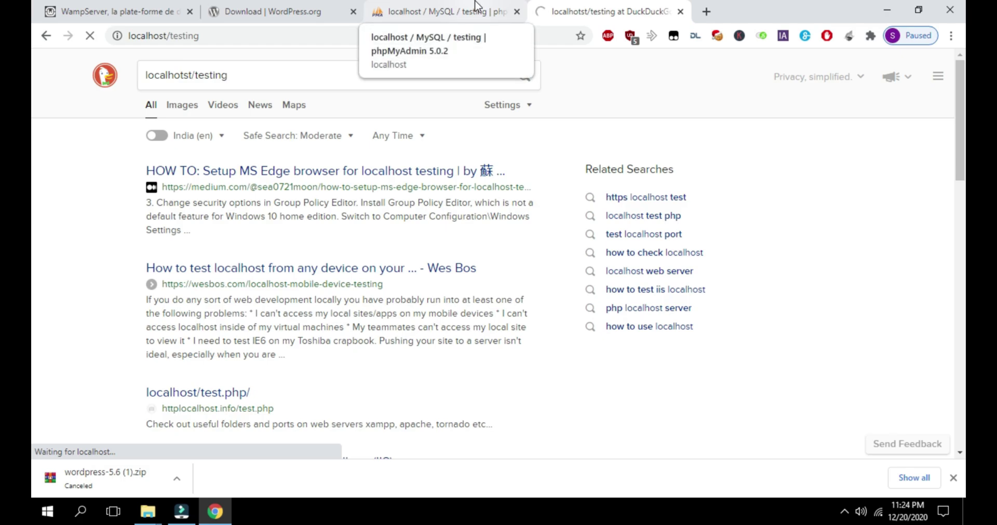
{"action": "left_click", "coordinate": [474, 7]}
{"action": "left_click", "coordinate": [540, 10]}
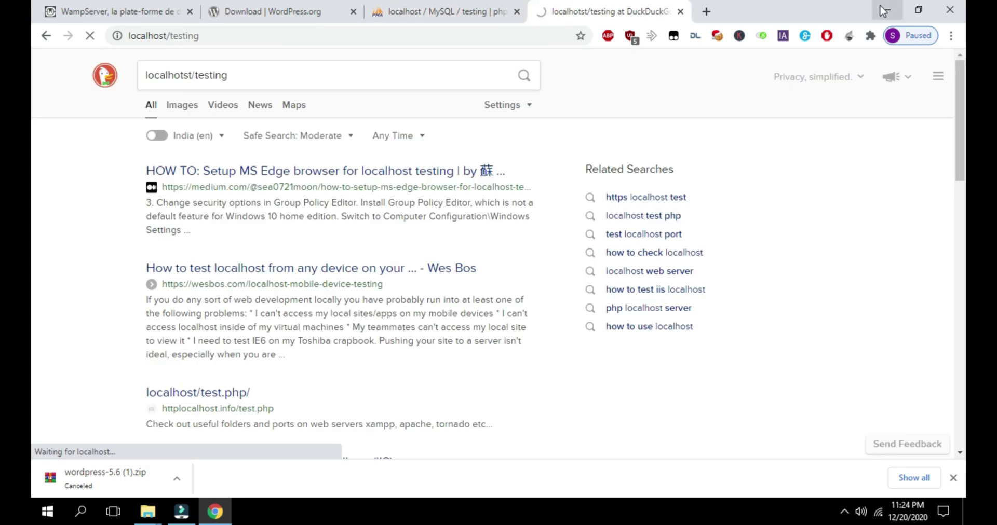
{"action": "left_click", "coordinate": [882, 10]}
Keep English (United States) as the setup language and continue to the WordPress welcome page
{"action": "left_click", "coordinate": [215, 511]}
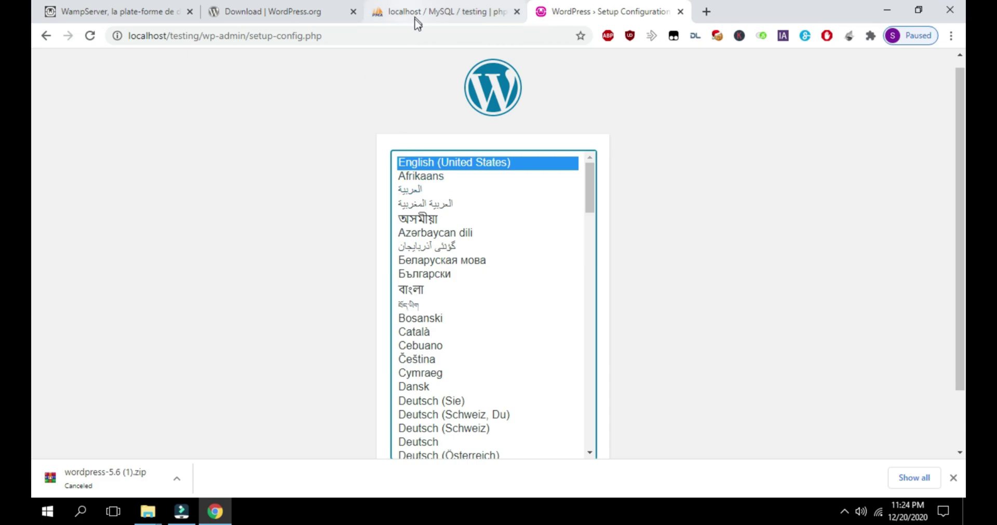
{"action": "scroll", "coordinate": [658, 131], "scroll_direction": "down", "scroll_amount": 2}
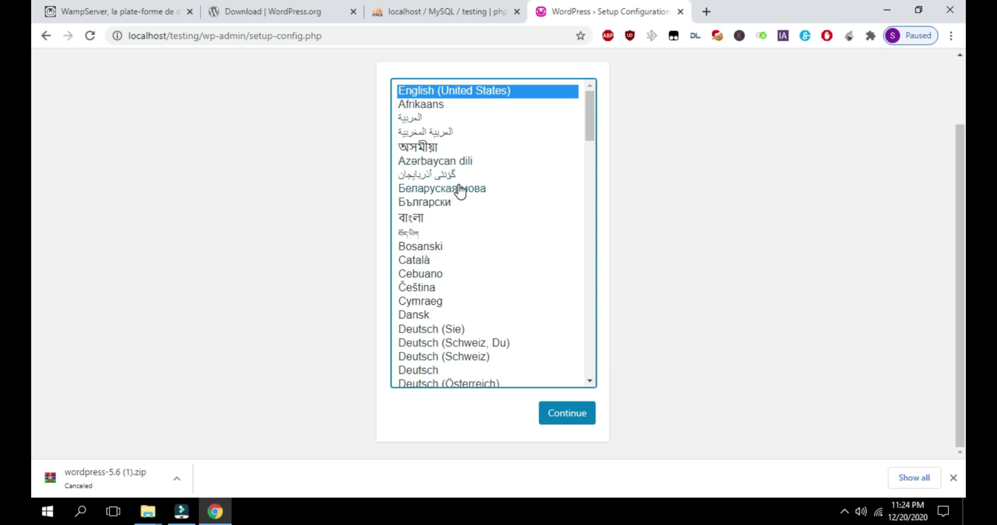
{"action": "scroll", "coordinate": [459, 191], "scroll_direction": "down", "scroll_amount": 20}
{"action": "scroll", "coordinate": [452, 192], "scroll_direction": "up", "scroll_amount": 20}
{"action": "scroll", "coordinate": [443, 176], "scroll_direction": "up", "scroll_amount": 6}
{"action": "left_click", "coordinate": [573, 414]}
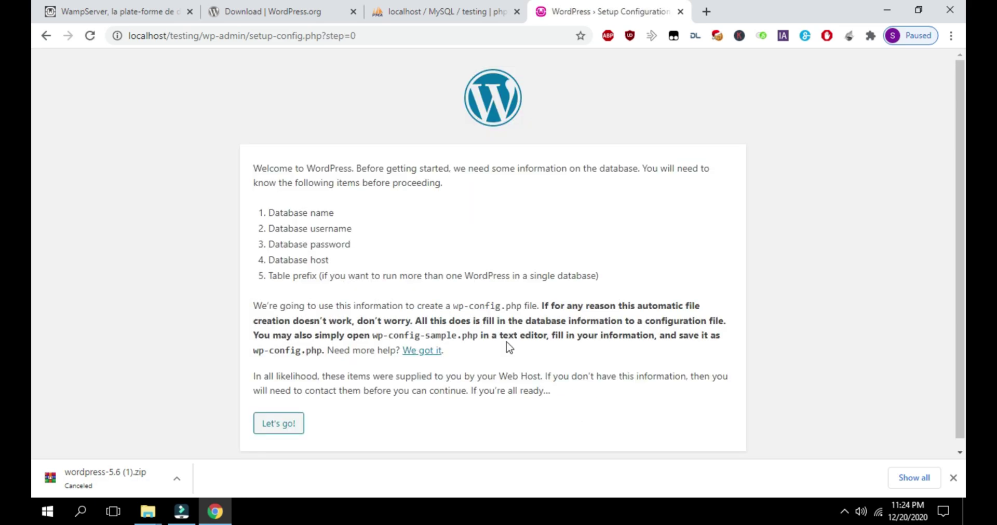
{"action": "scroll", "coordinate": [296, 340], "scroll_direction": "down", "scroll_amount": 1}
{"action": "left_click_drag", "start_coordinate": [259, 156], "coordinate": [618, 161]}
{"action": "left_click", "coordinate": [479, 164]}
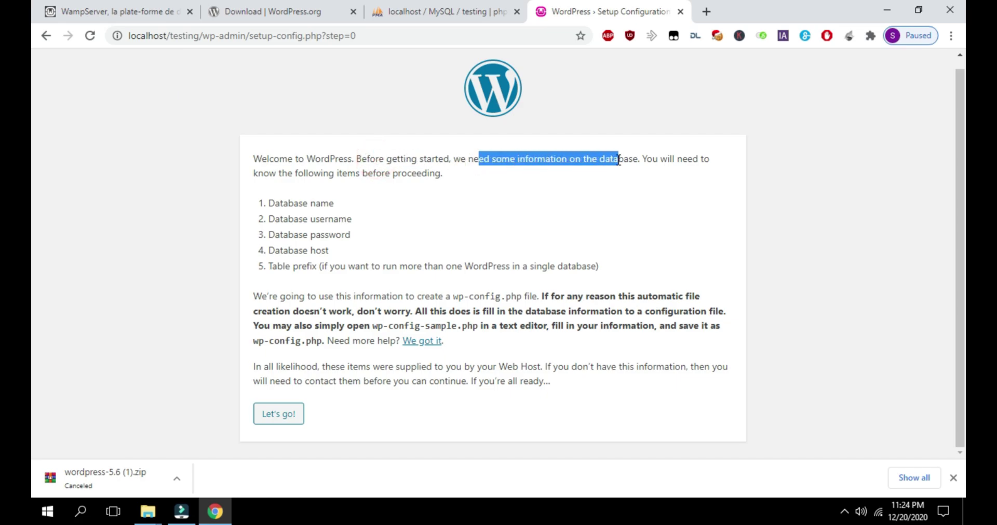
Enter testing as the database name and root as the username, checking phpMyAdmin
{"action": "left_click", "coordinate": [290, 415]}
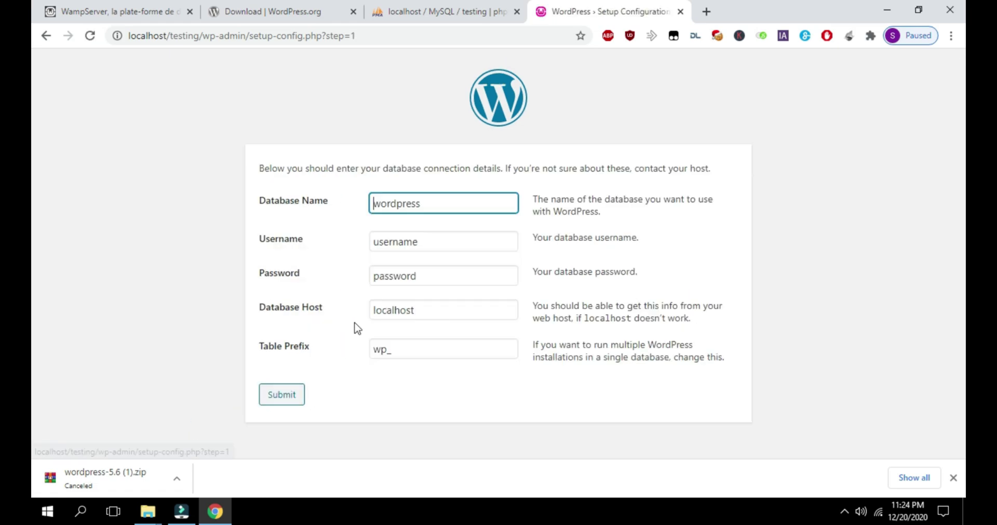
{"action": "double_click", "coordinate": [430, 202]}
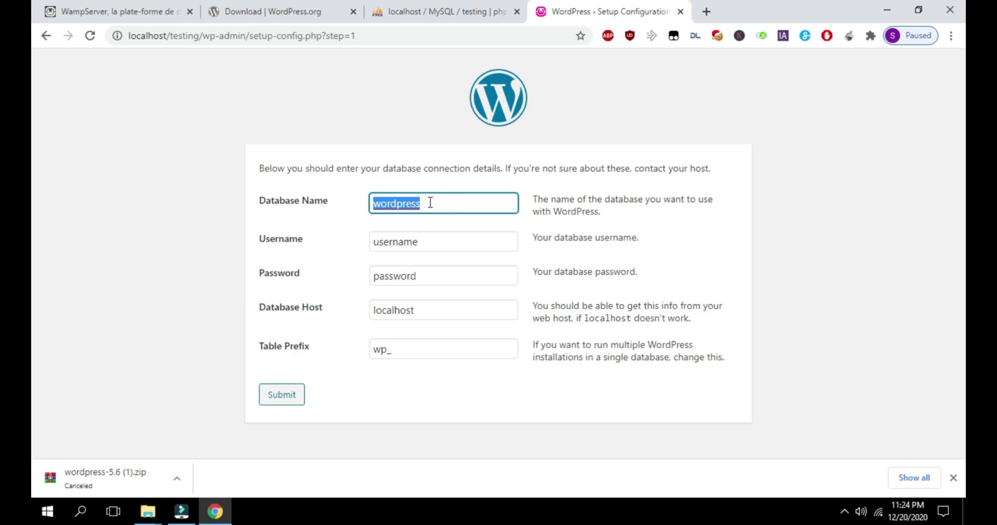
{"action": "type", "text": "testing"}
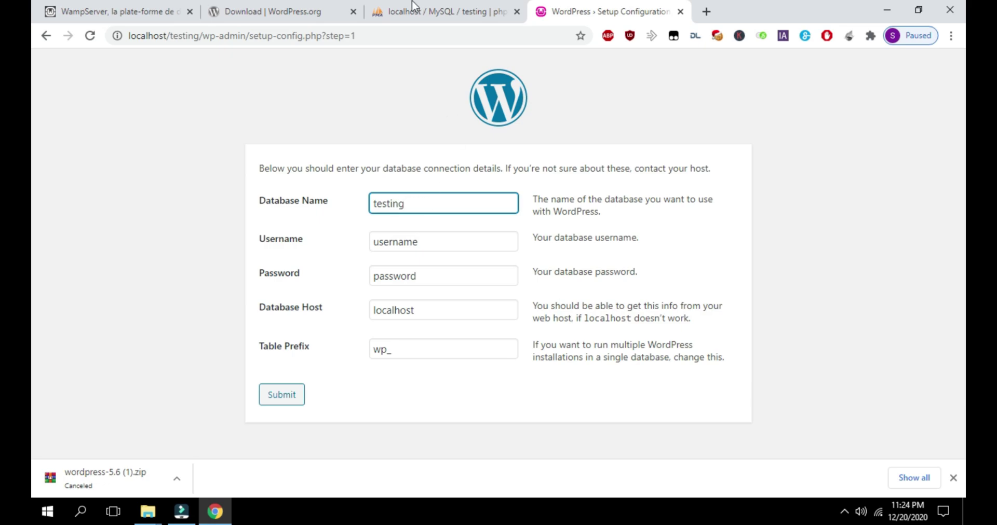
{"action": "left_click", "coordinate": [413, 7]}
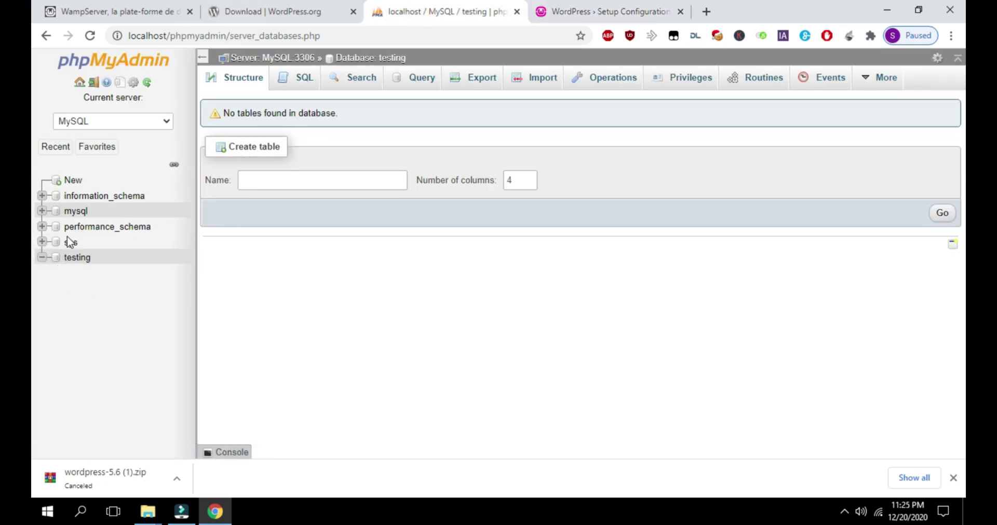
{"action": "left_click", "coordinate": [595, 8]}
{"action": "double_click", "coordinate": [431, 235]}
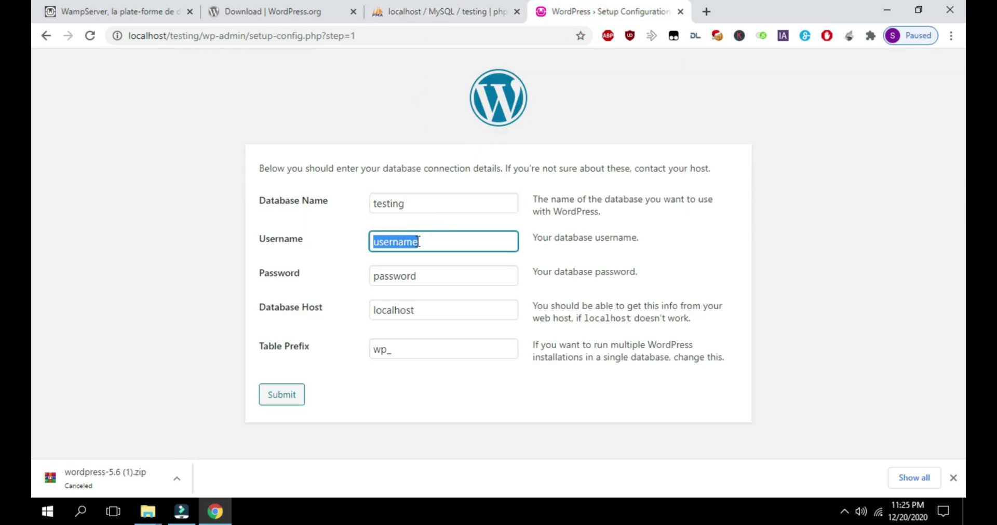
{"action": "type", "text": "root"}
{"action": "left_click", "coordinate": [455, 12]}
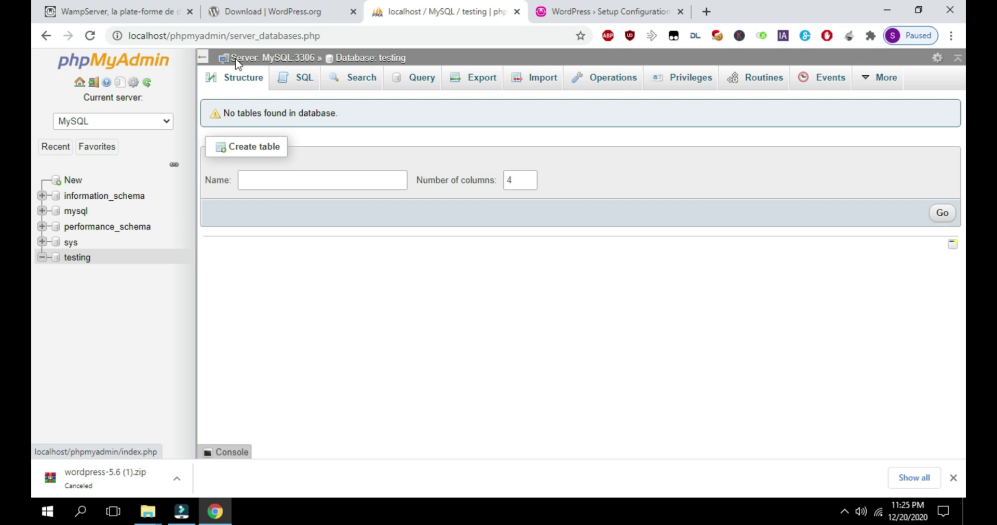
{"action": "left_click", "coordinate": [611, 12]}
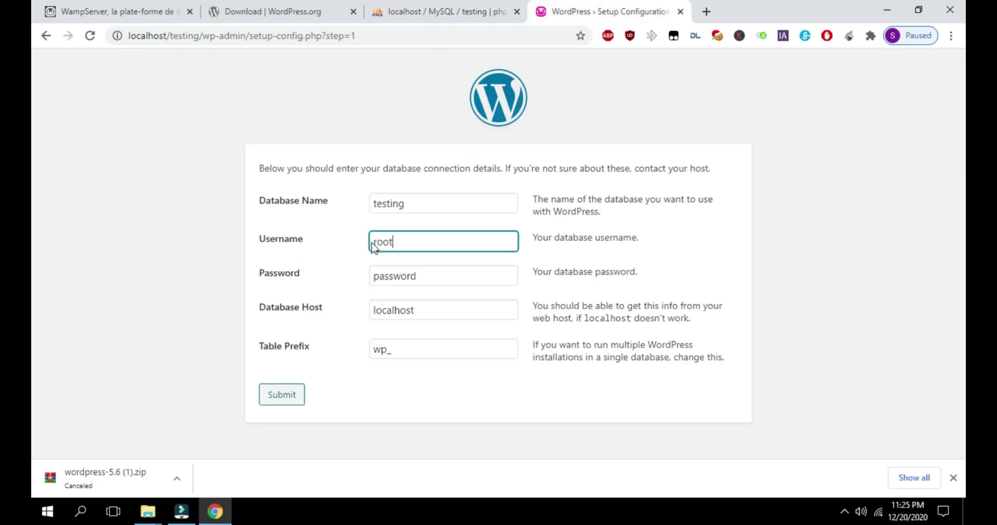
Leave the database password blank and submit the connection details
{"action": "double_click", "coordinate": [436, 270]}
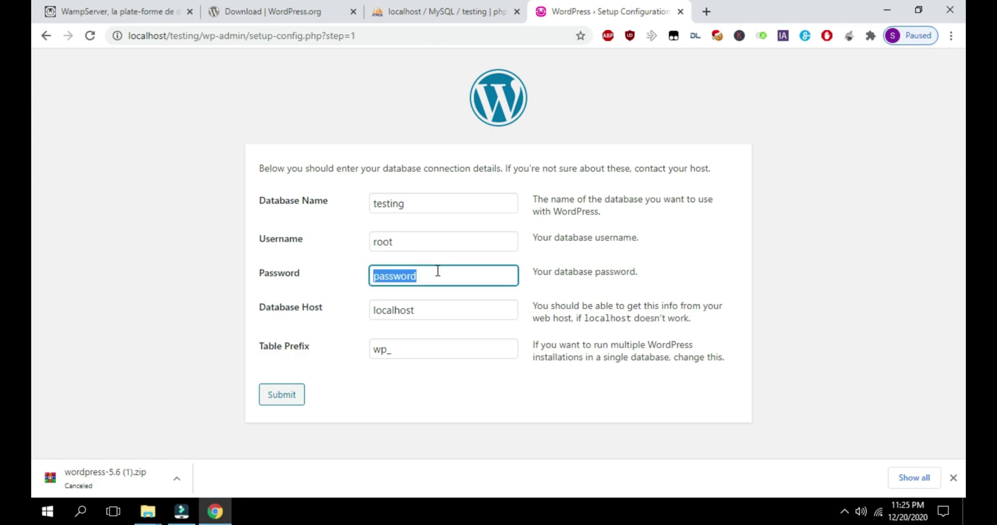
{"action": "key", "text": "BackSpace"}
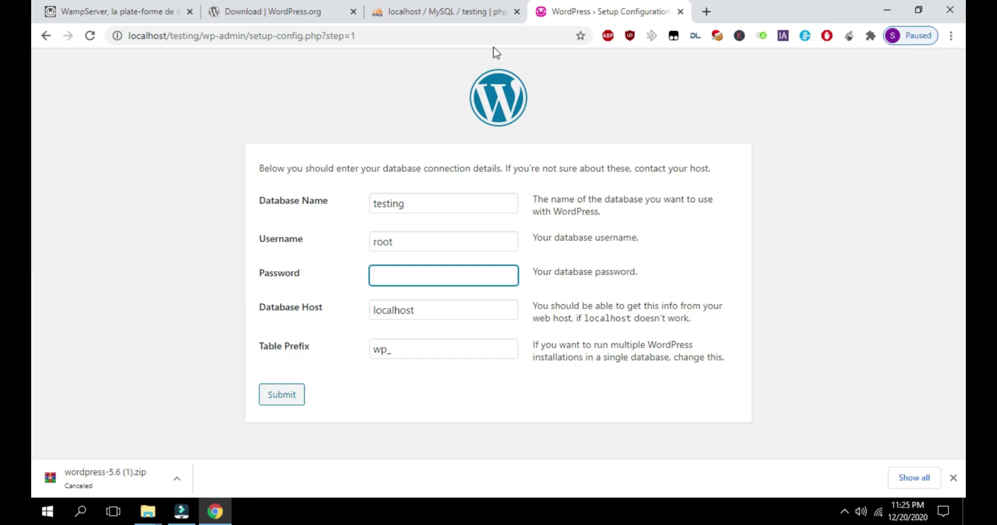
{"action": "left_click", "coordinate": [423, 15]}
{"action": "left_click", "coordinate": [573, 10]}
{"action": "left_click", "coordinate": [292, 399]}
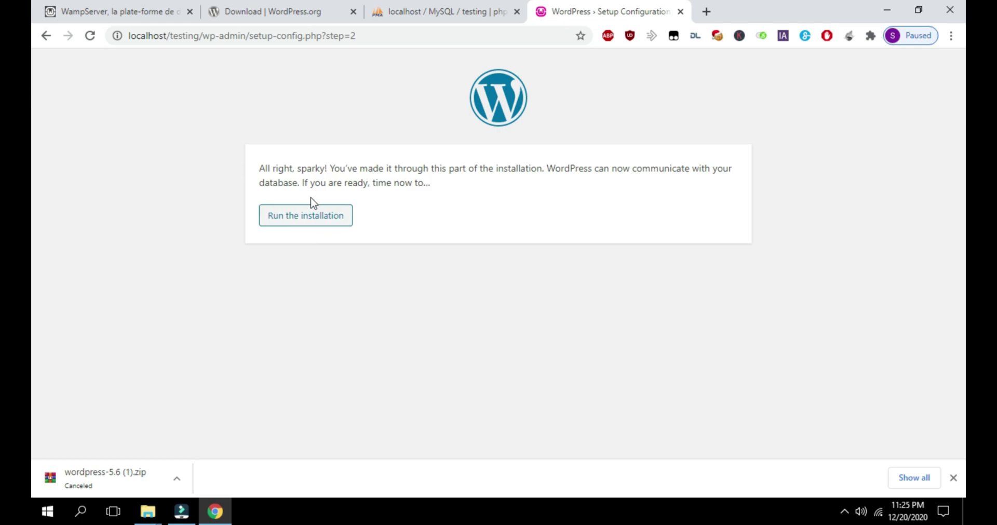
Start the install with site title 'Testing for my youtube' and admin username admin
{"action": "left_click", "coordinate": [304, 229]}
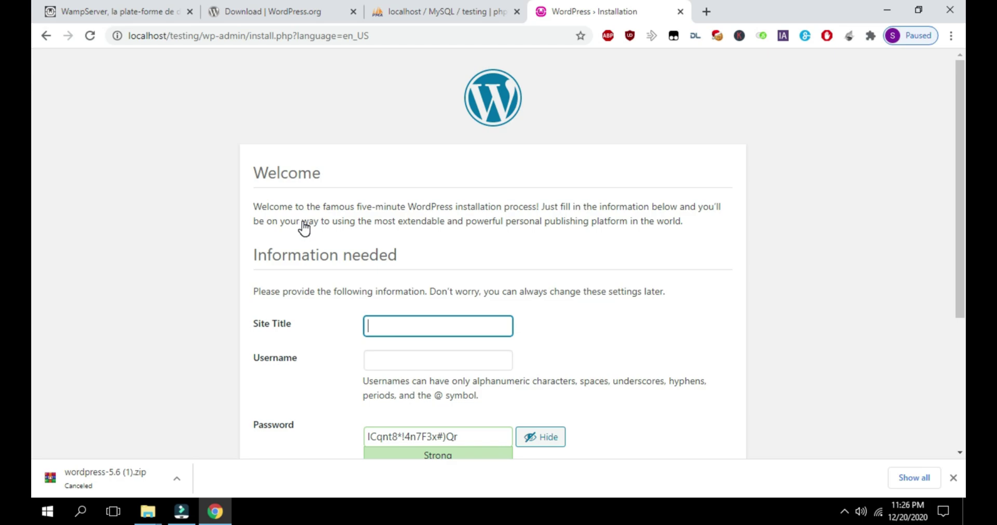
{"action": "type", "text": "Testing for my "}
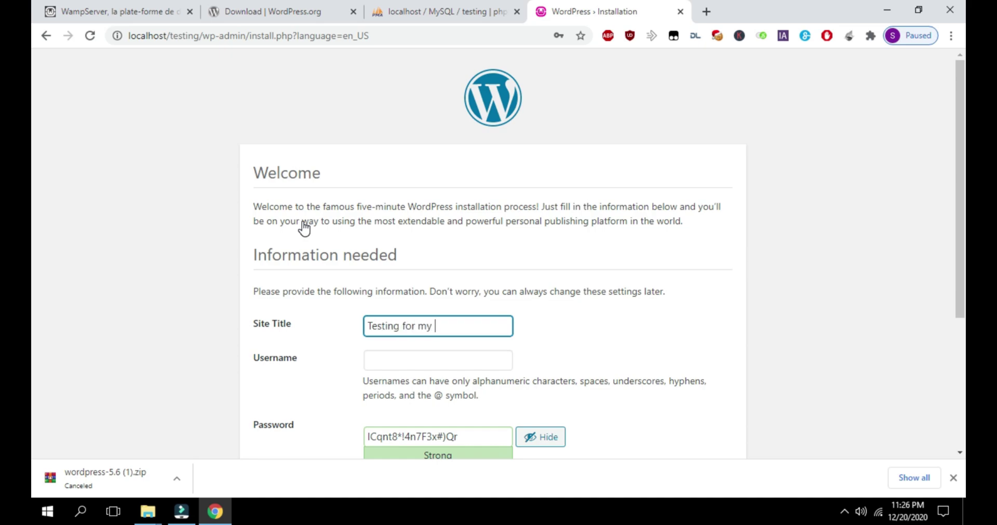
{"action": "type", "text": "youtube"}
{"action": "left_click", "coordinate": [409, 357]}
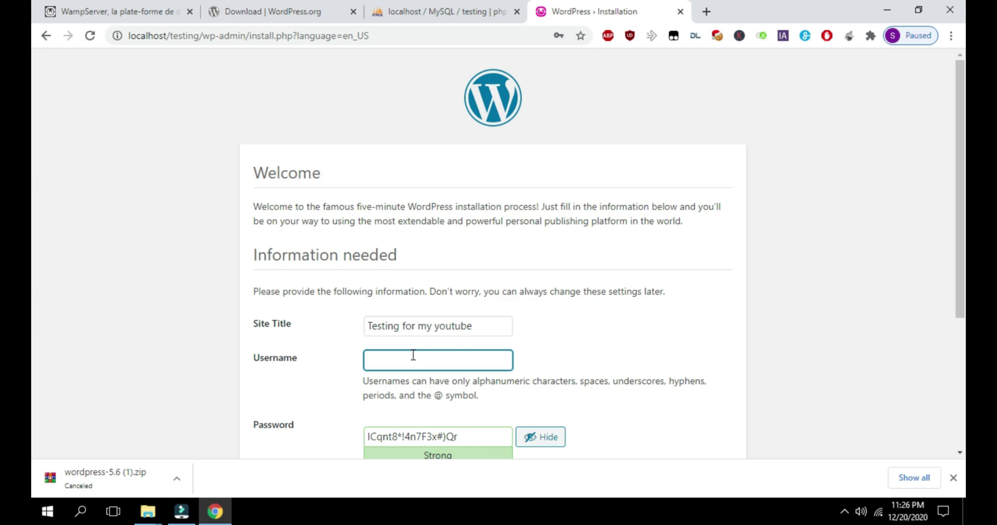
{"action": "type", "text": "admin"}
{"action": "scroll", "coordinate": [570, 289], "scroll_direction": "down", "scroll_amount": 4}
{"action": "triple_click", "coordinate": [420, 232]}
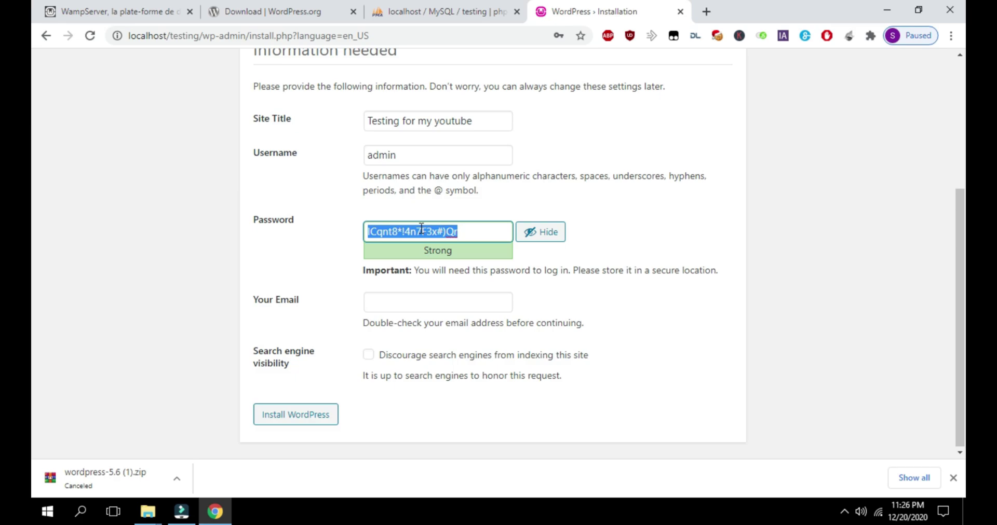
Replace the generated password with a weak one and confirm using a weak password
{"action": "type", "text": "admin"}
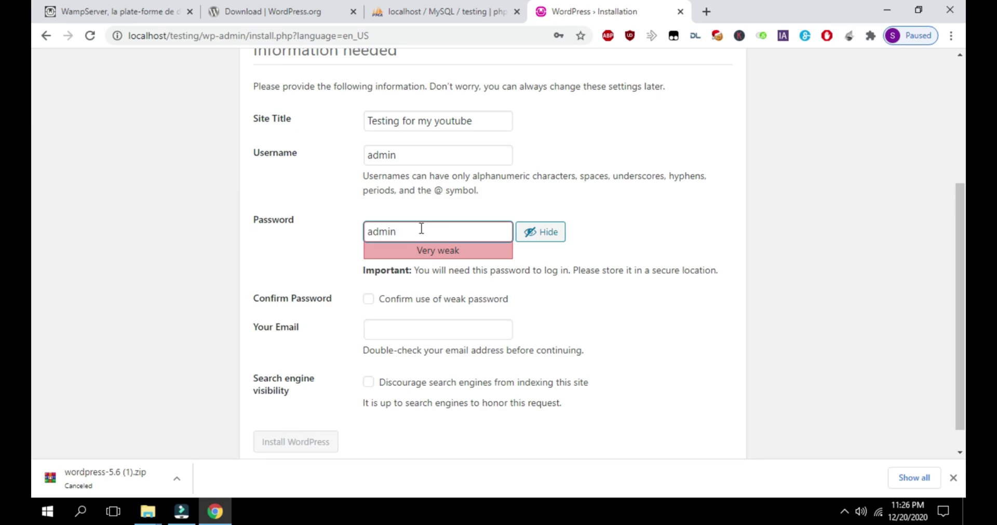
{"action": "left_click", "coordinate": [540, 231]}
{"action": "double_click", "coordinate": [422, 231]}
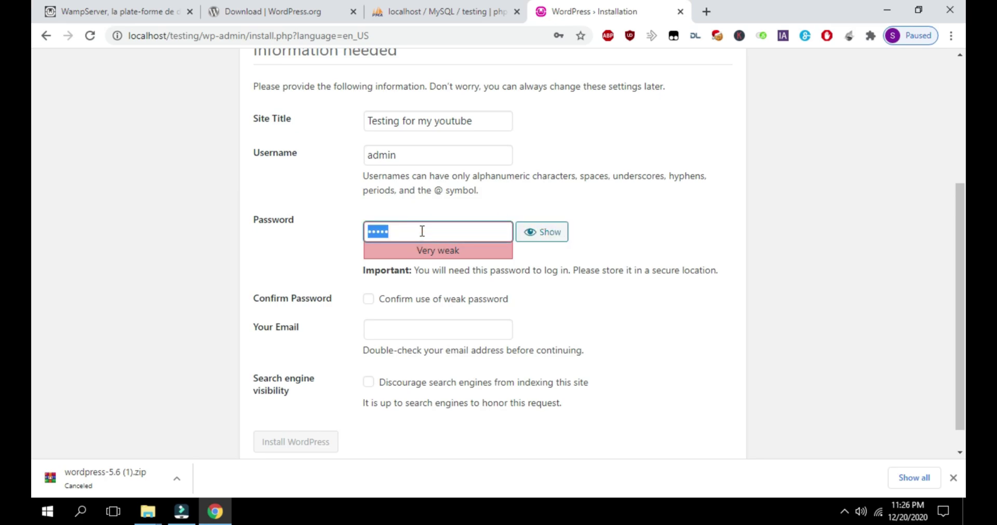
{"action": "type", "text": "123456"}
{"action": "left_click", "coordinate": [368, 300]}
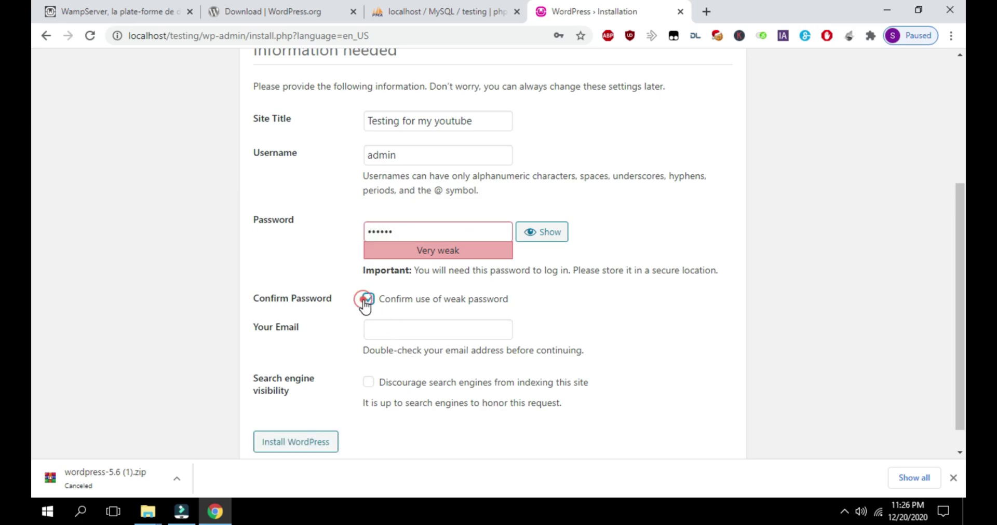
Tick 'Discourage search engines from indexing this site' and type the admin e-mail address
{"action": "left_click", "coordinate": [406, 332]}
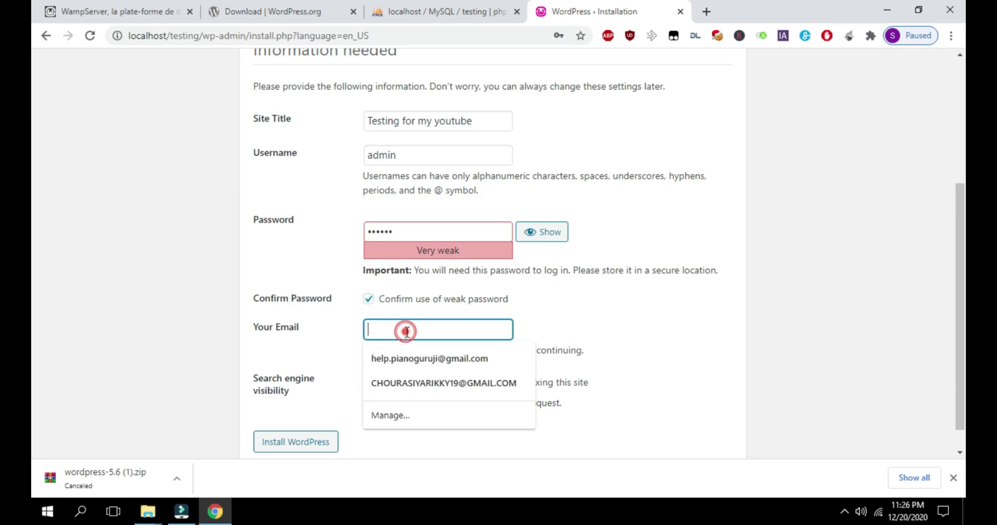
{"action": "left_click", "coordinate": [280, 328]}
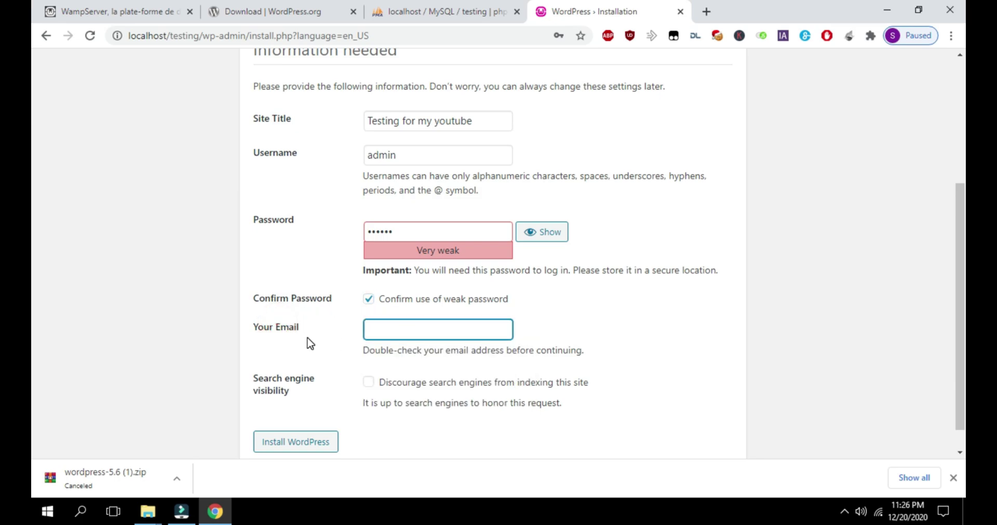
{"action": "left_click", "coordinate": [368, 383]}
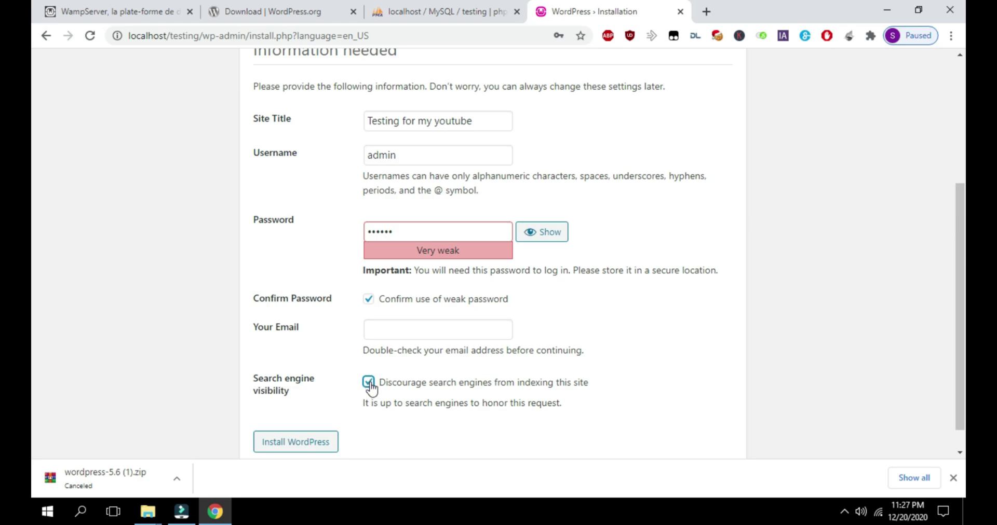
{"action": "left_click", "coordinate": [370, 382]}
{"action": "left_click", "coordinate": [370, 382]}
{"action": "left_click", "coordinate": [388, 329]}
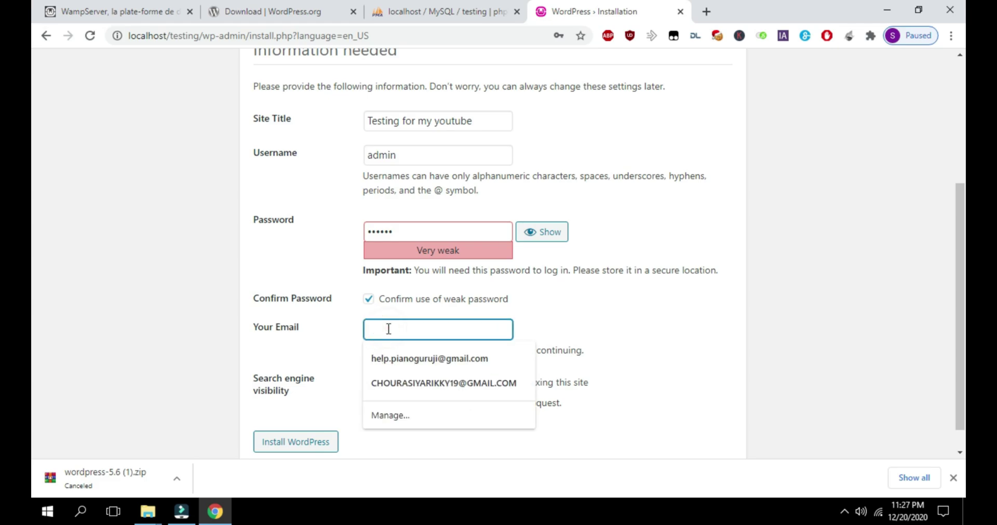
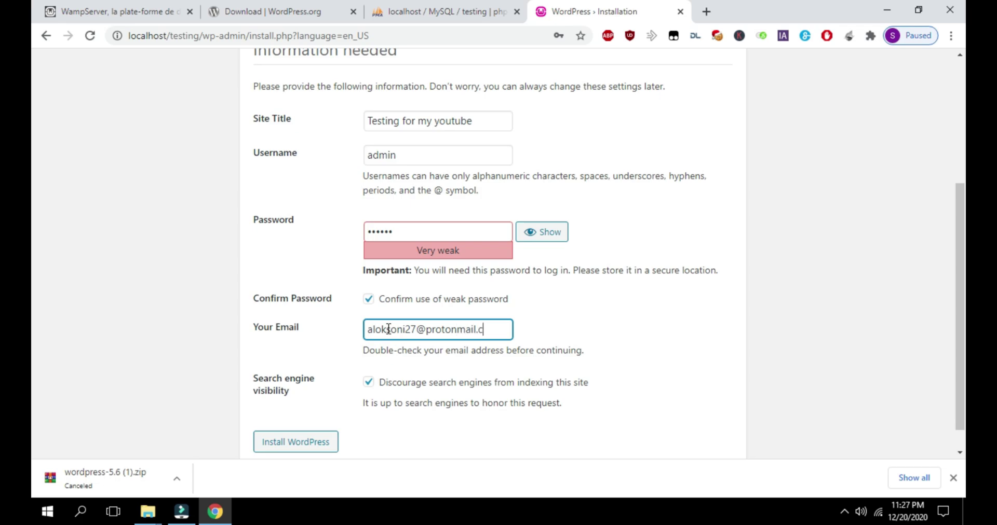
Run the WordPress installation and dismiss the save-password prompt on the Success page
{"action": "left_click", "coordinate": [285, 444]}
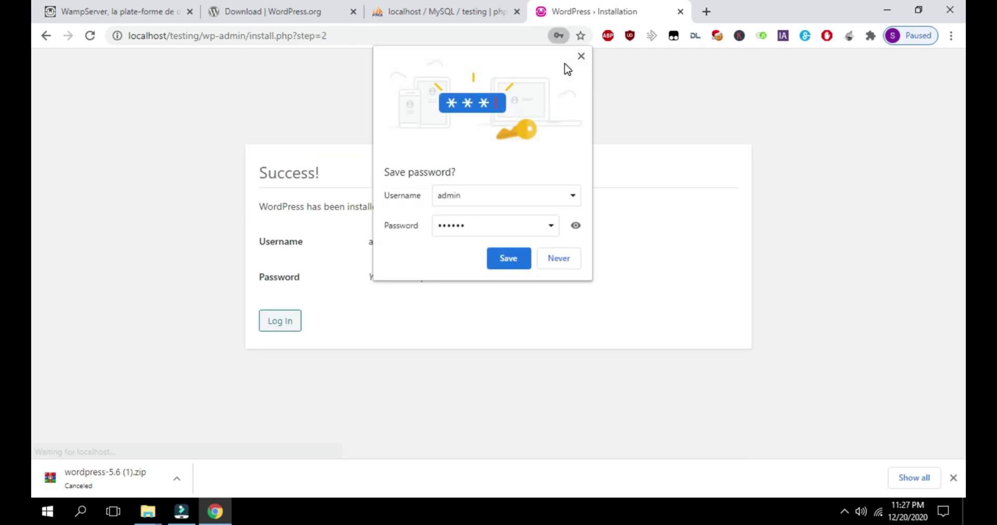
{"action": "left_click", "coordinate": [581, 57]}
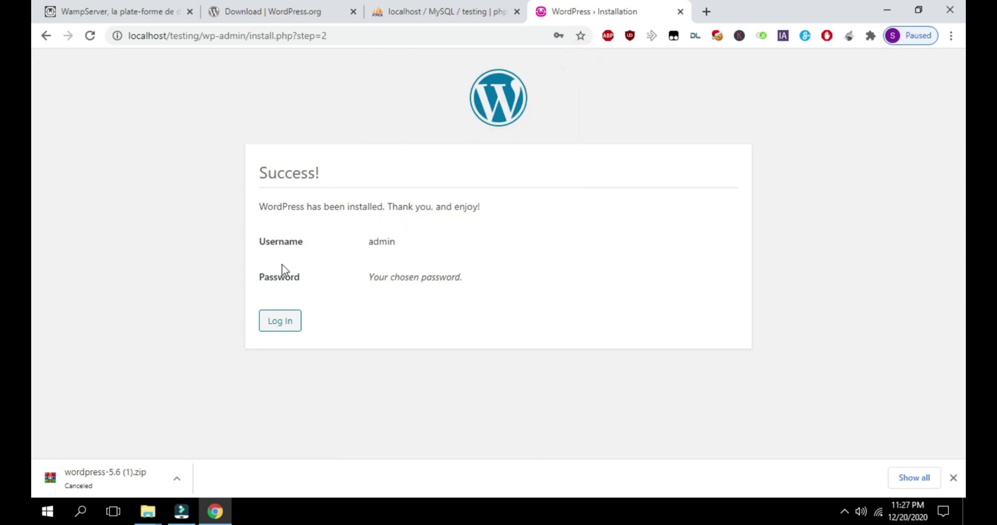
{"action": "left_click_drag", "start_coordinate": [386, 240], "coordinate": [396, 241]}
{"action": "left_click", "coordinate": [461, 275]}
{"action": "left_click_drag", "start_coordinate": [268, 176], "coordinate": [329, 183]}
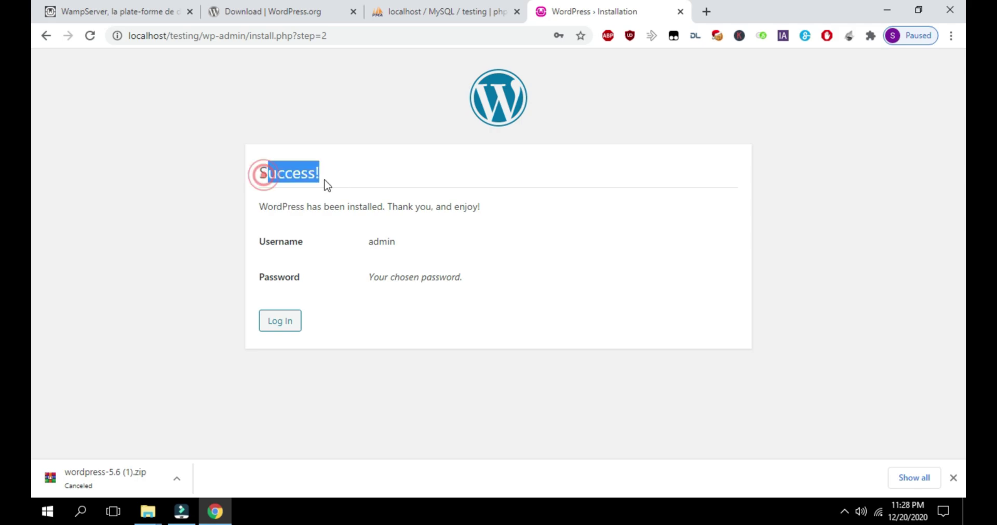
On the login page, enter username admin and the account password
{"action": "left_click", "coordinate": [289, 323]}
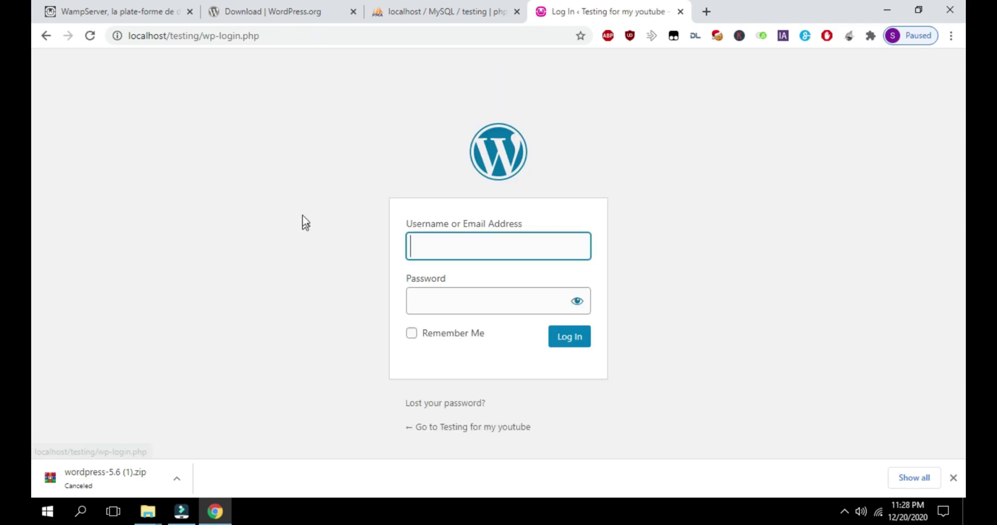
{"action": "type", "text": "admin"}
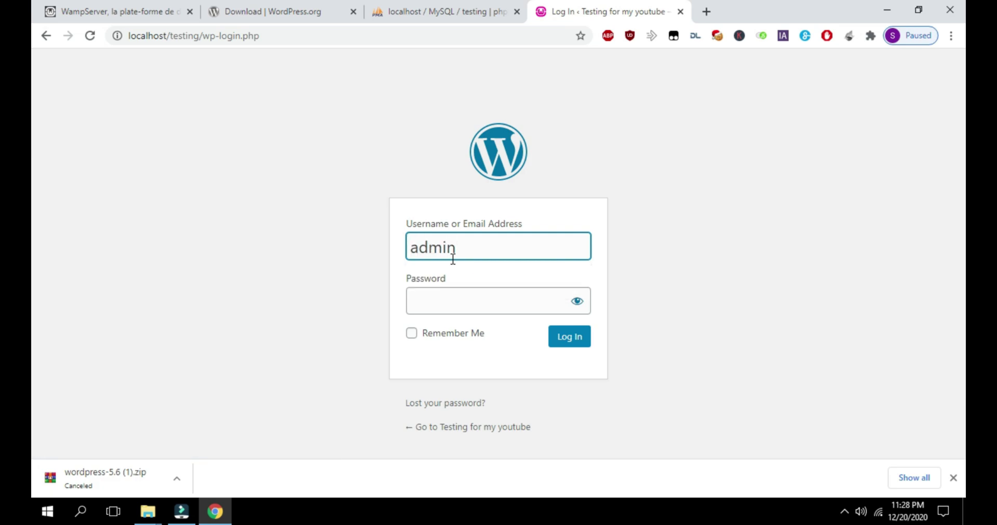
{"action": "key", "text": "Tab"}
{"action": "type", "text": "1234"}
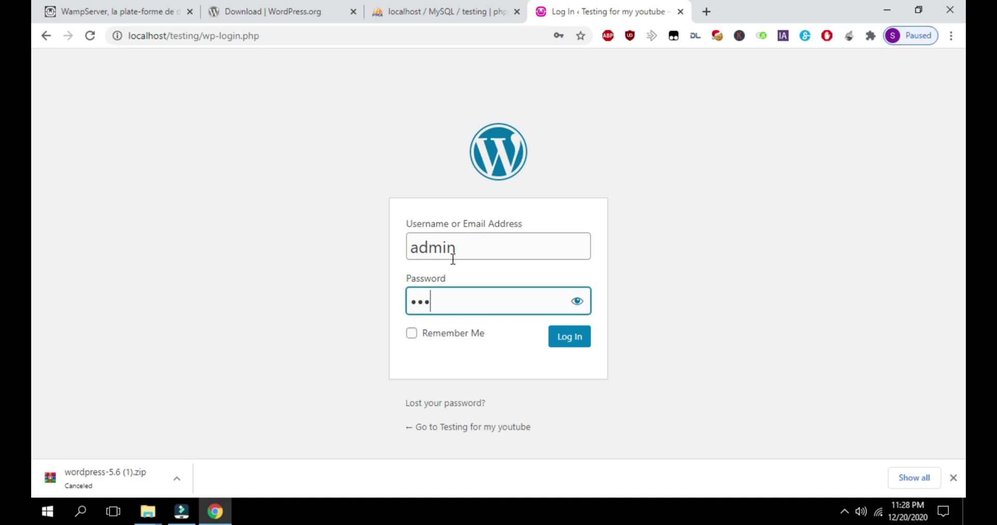
{"action": "type", "text": "56"}
Log in to the WordPress admin dashboard, declining to save the password
{"action": "left_click", "coordinate": [564, 341]}
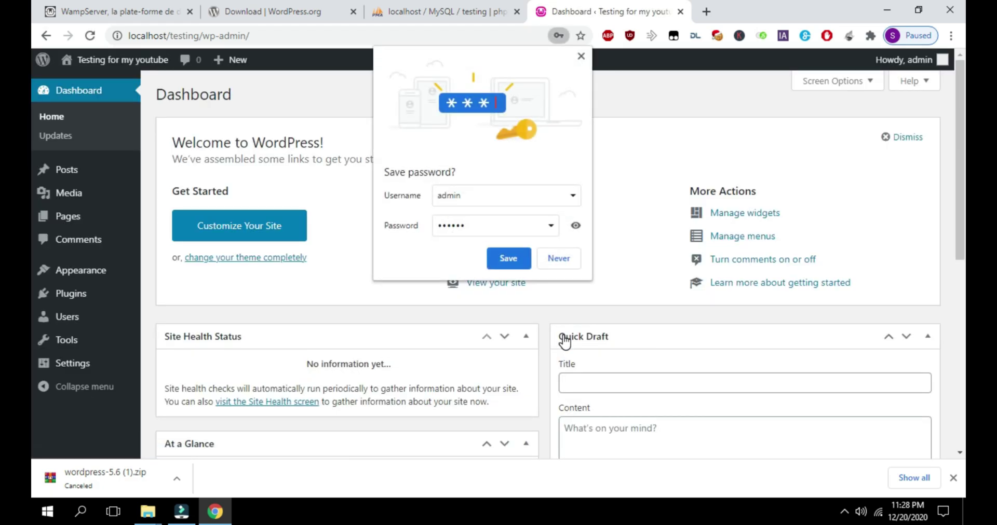
{"action": "left_click", "coordinate": [581, 56]}
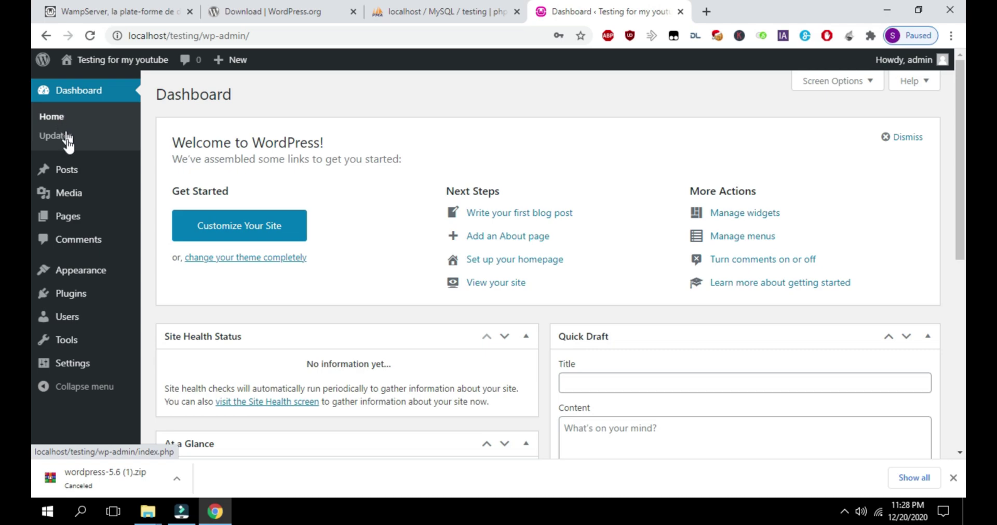
{"action": "mouse_move", "coordinate": [84, 195]}
{"action": "scroll", "coordinate": [84, 195], "scroll_direction": "down", "scroll_amount": 5}
{"action": "scroll", "coordinate": [84, 194], "scroll_direction": "down", "scroll_amount": 3}
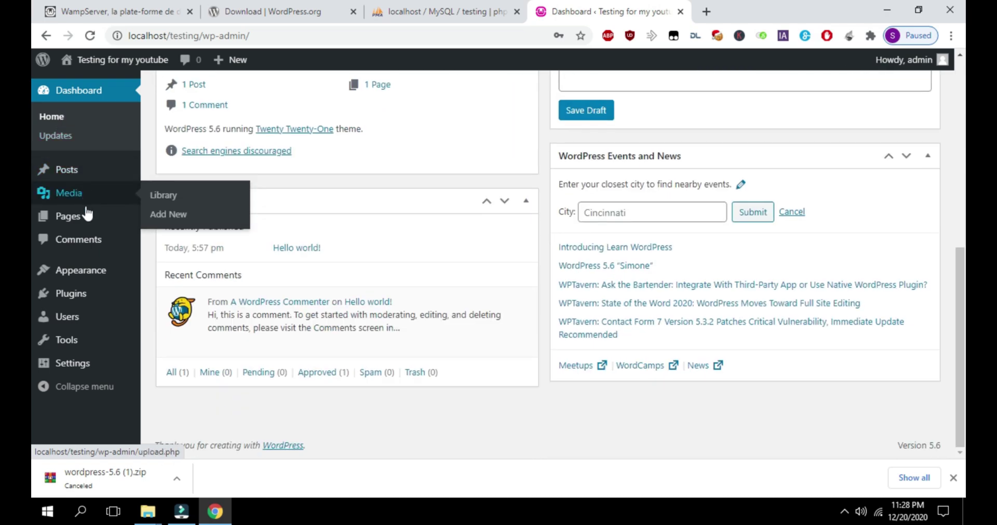
Visit the site's front page and inspect the 'Testing for my youtube' title and Hello world post
{"action": "left_click", "coordinate": [121, 60]}
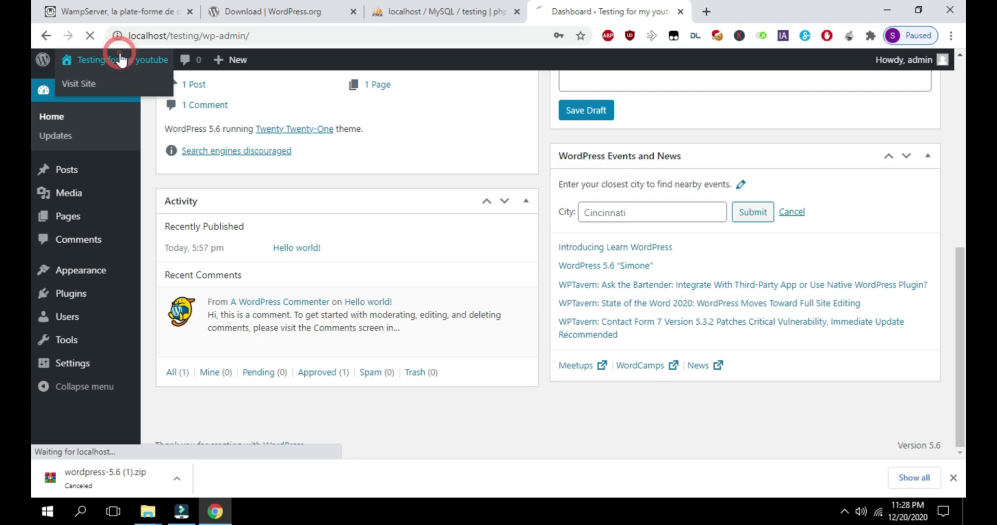
{"action": "scroll", "coordinate": [414, 229], "scroll_direction": "down", "scroll_amount": 5}
{"action": "scroll", "coordinate": [415, 202], "scroll_direction": "down", "scroll_amount": 3}
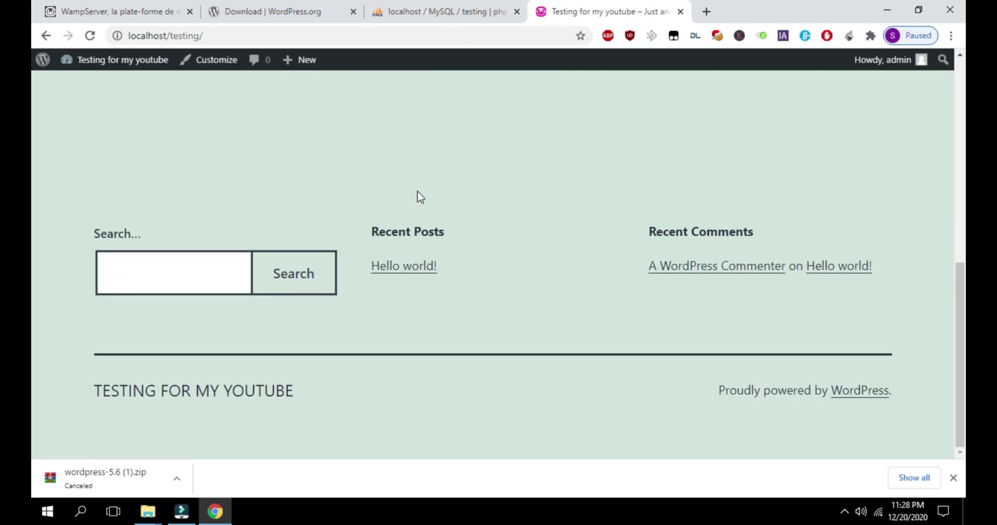
{"action": "scroll", "coordinate": [416, 196], "scroll_direction": "up", "scroll_amount": 9}
{"action": "left_click_drag", "start_coordinate": [385, 137], "coordinate": [607, 142]}
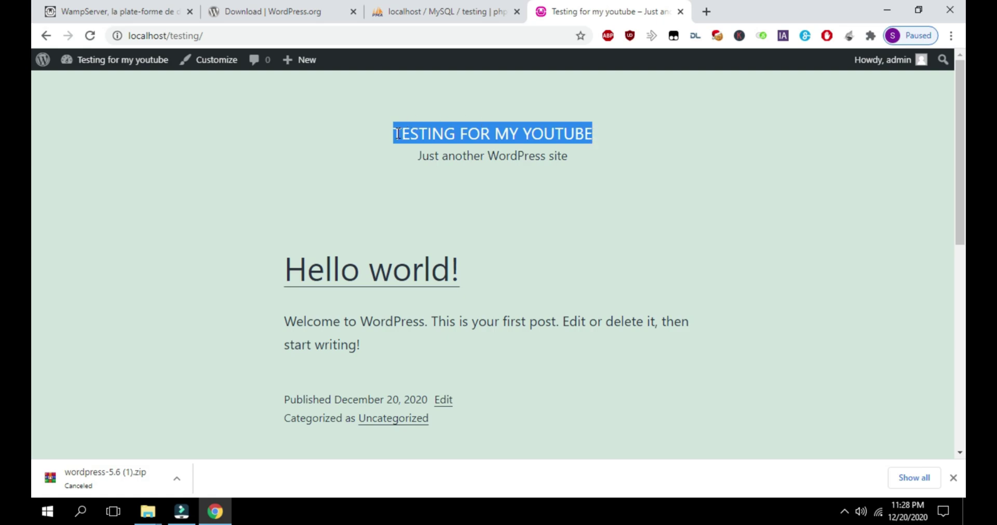
{"action": "left_click_drag", "start_coordinate": [396, 133], "coordinate": [596, 142]}
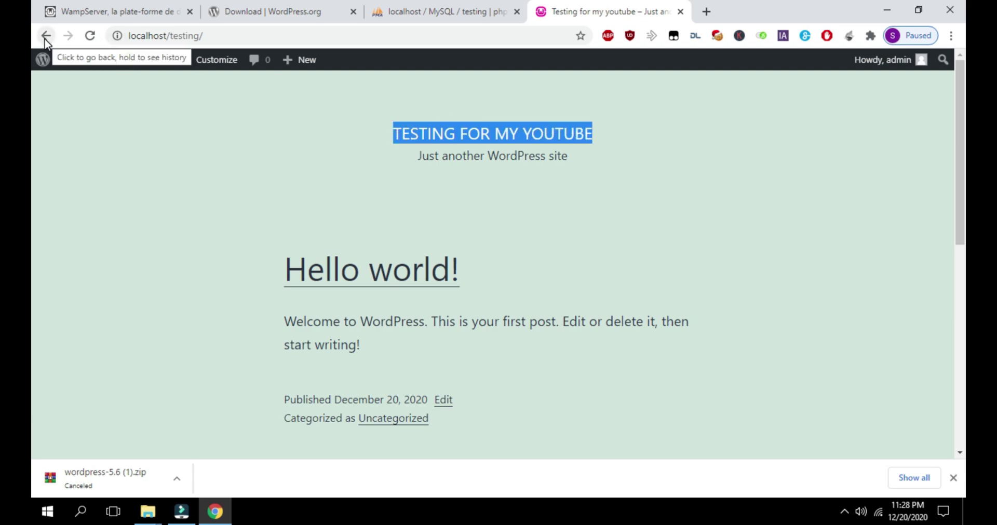
{"action": "double_click", "coordinate": [464, 138]}
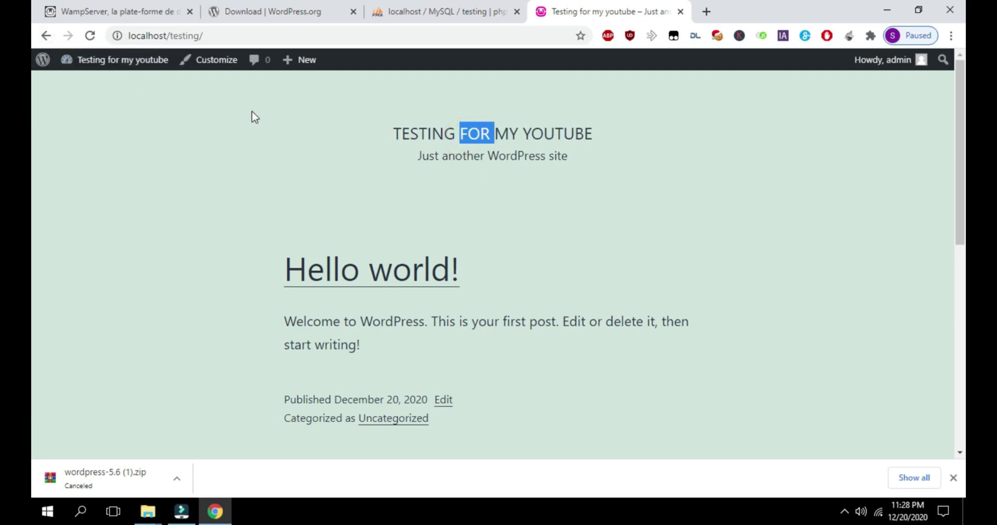
Go back to the wp-admin dashboard and look over the Appearance, Pages and Plugins menus
{"action": "left_click", "coordinate": [46, 36]}
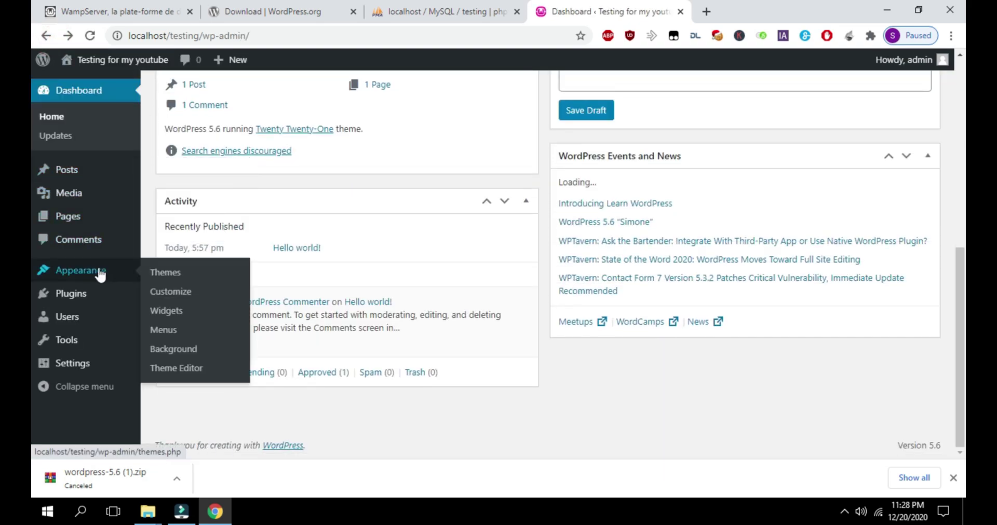
{"action": "mouse_move", "coordinate": [129, 193]}
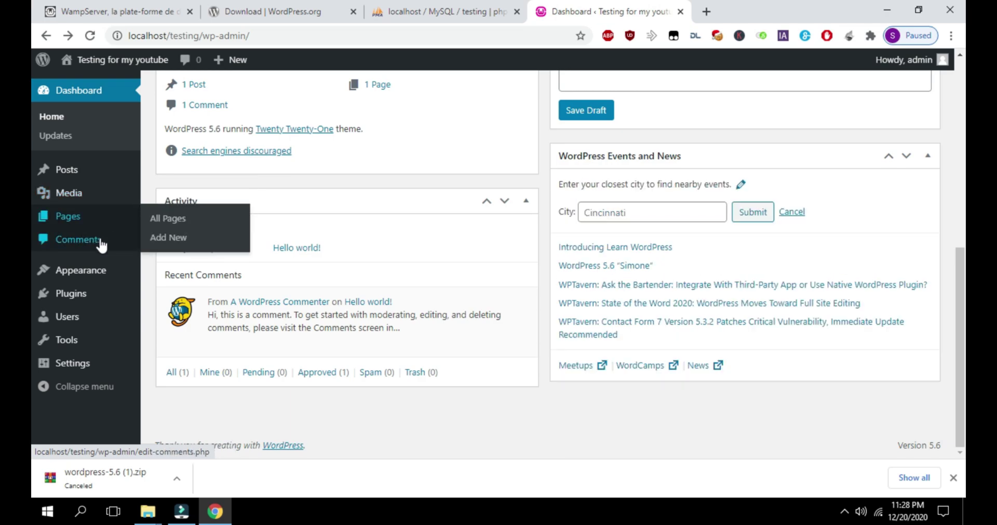
{"action": "mouse_move", "coordinate": [98, 301]}
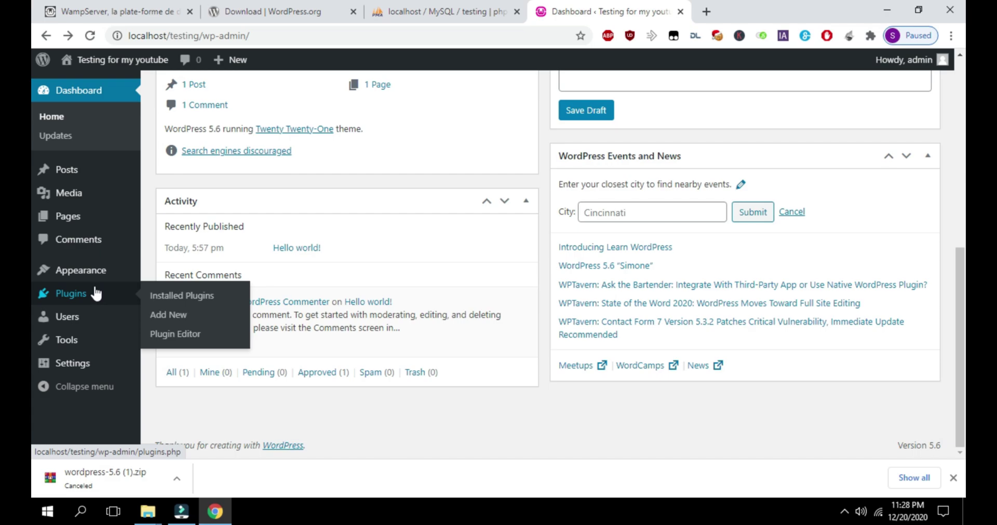
{"action": "mouse_move", "coordinate": [95, 275]}
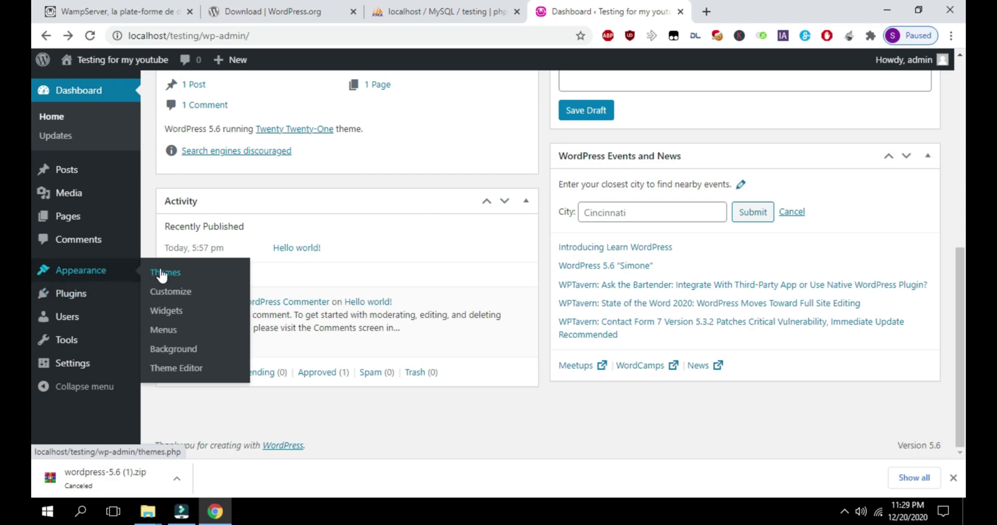